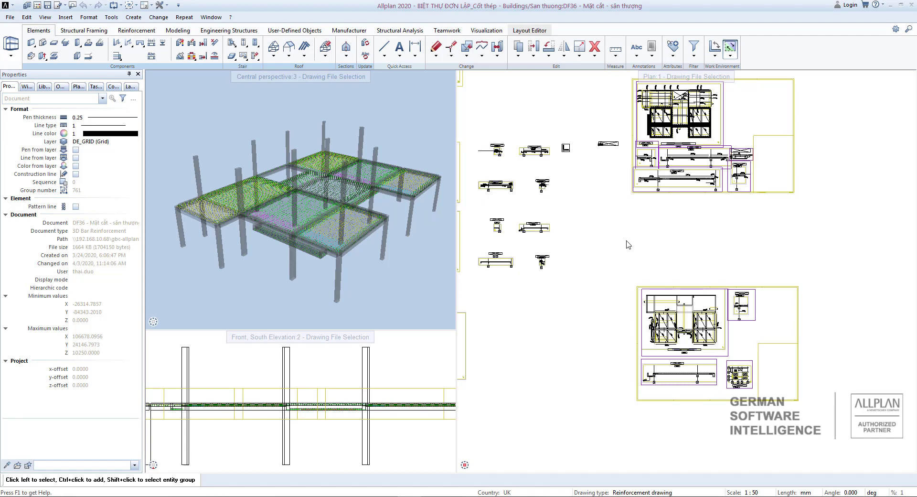
Switch to the Layout Editor with layout PL31 shown as an empty 297 × 210 portrait sheet.
click(538, 33)
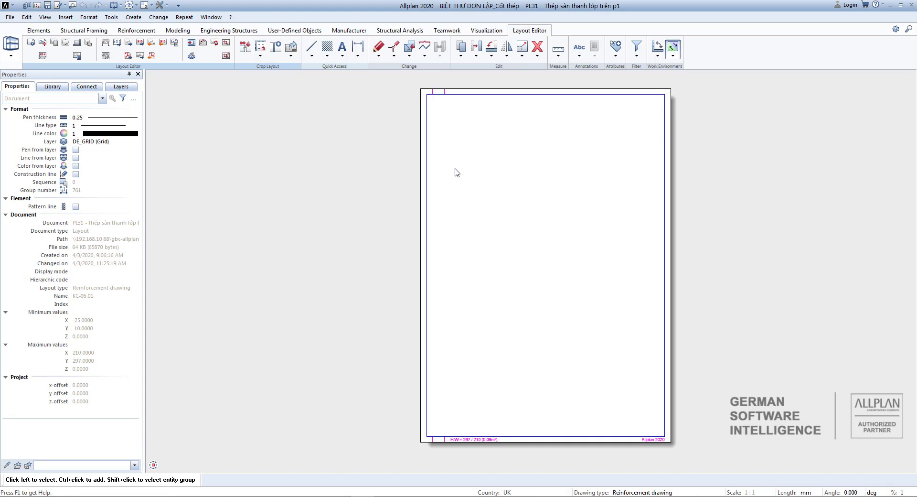
Make the PL31 page DIN A1 landscape, 841 × 594 mm, with a Double margin (DIN 824 B) border.
click(31, 43)
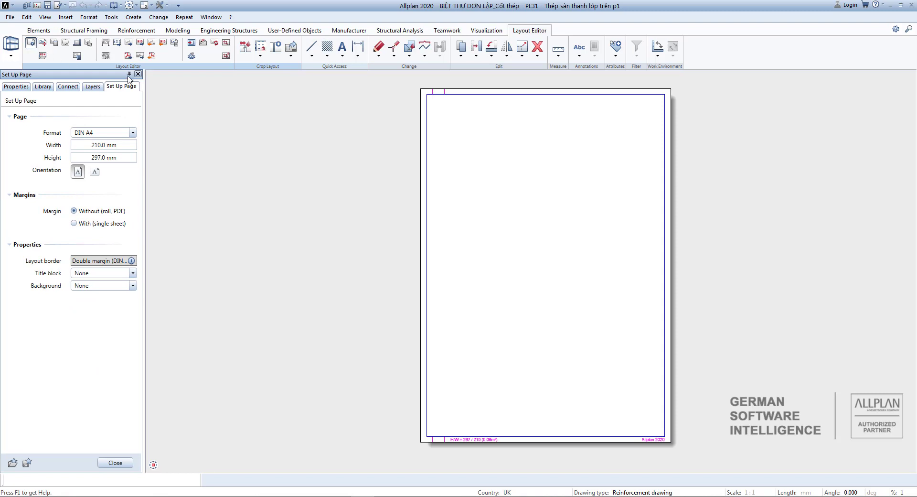
click(133, 133)
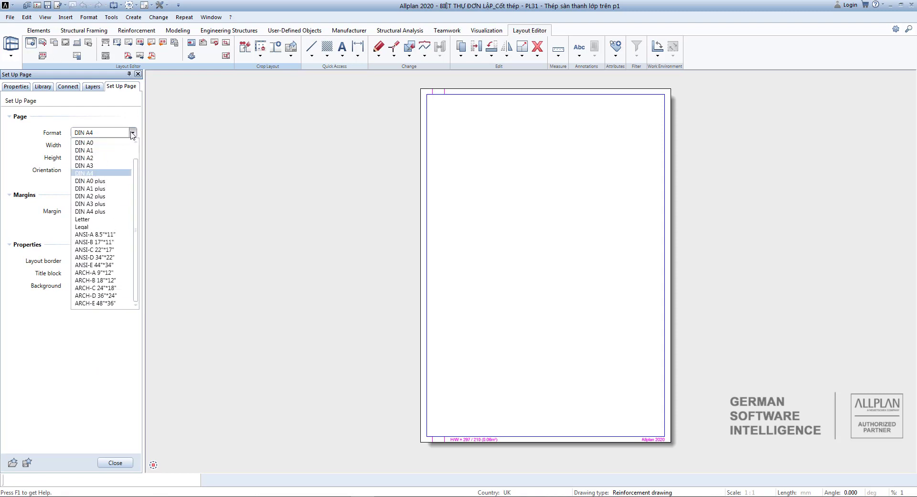
click(109, 153)
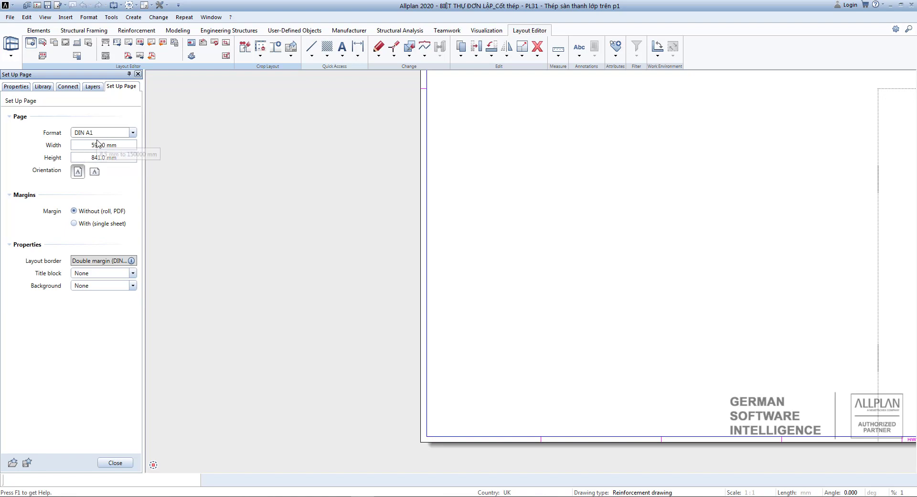
click(95, 172)
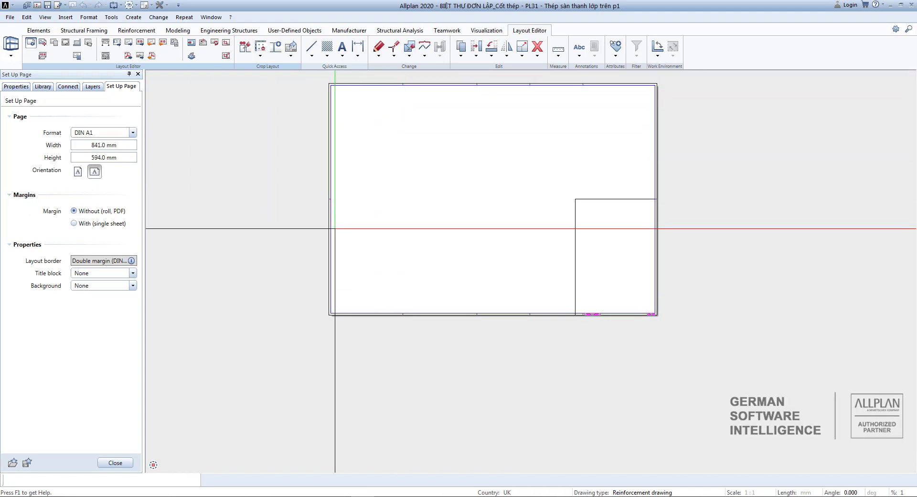
click(88, 211)
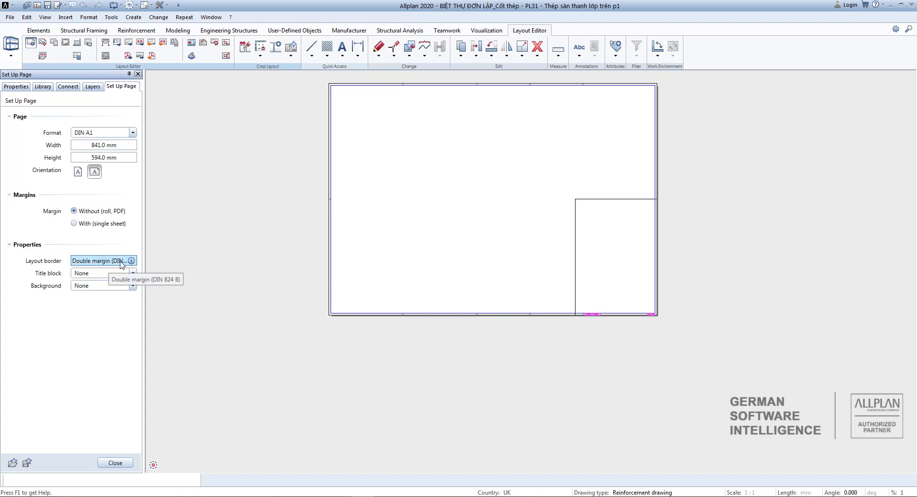
click(102, 260)
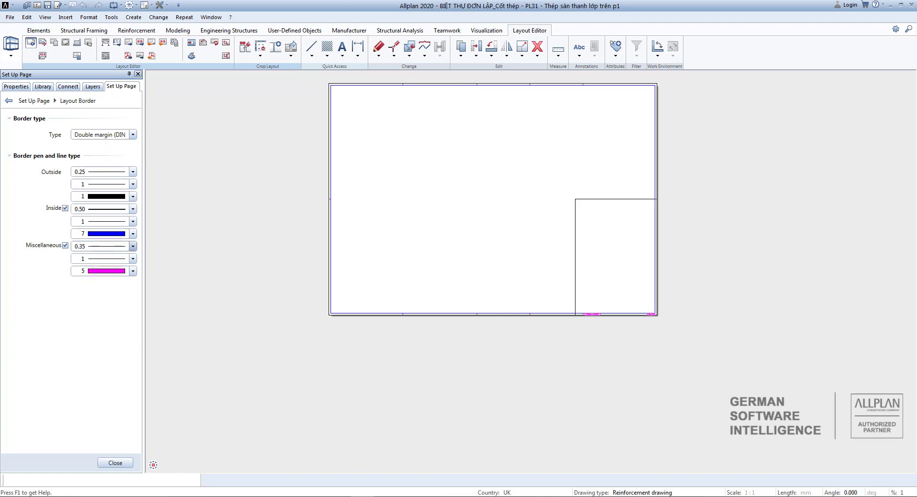
scroll(409, 315, up, 3)
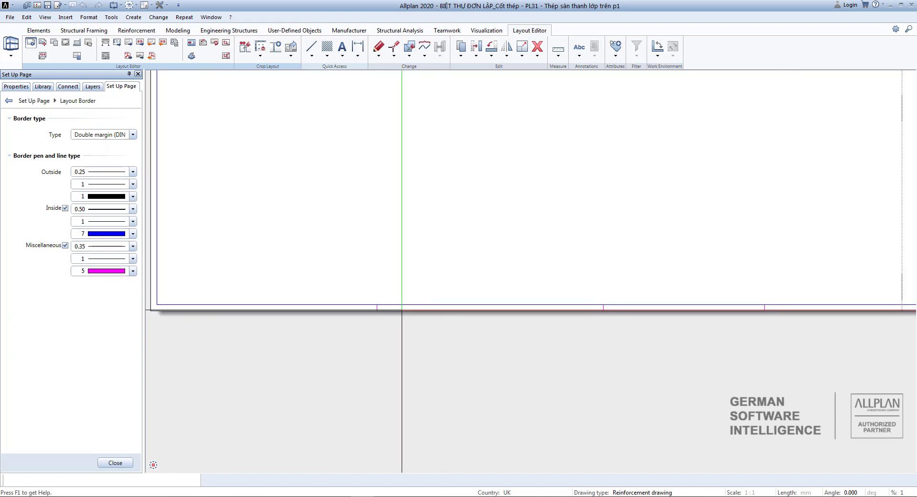
scroll(434, 303, down, 4)
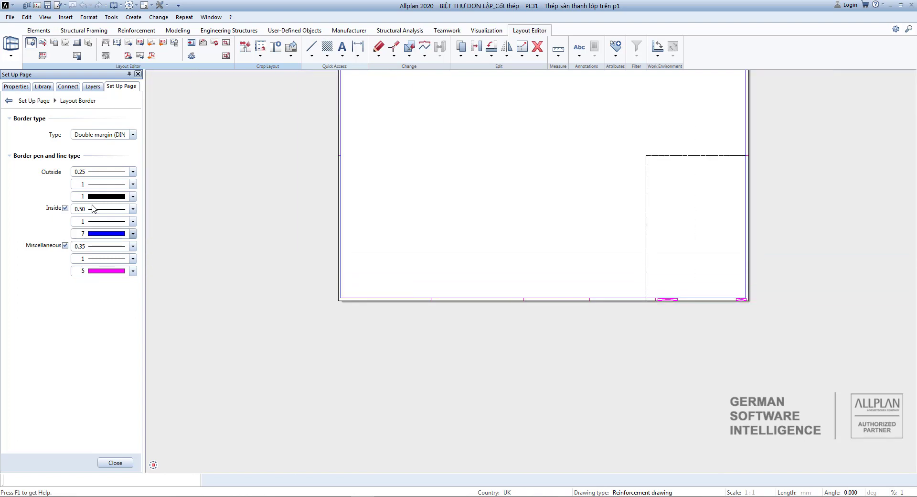
click(115, 463)
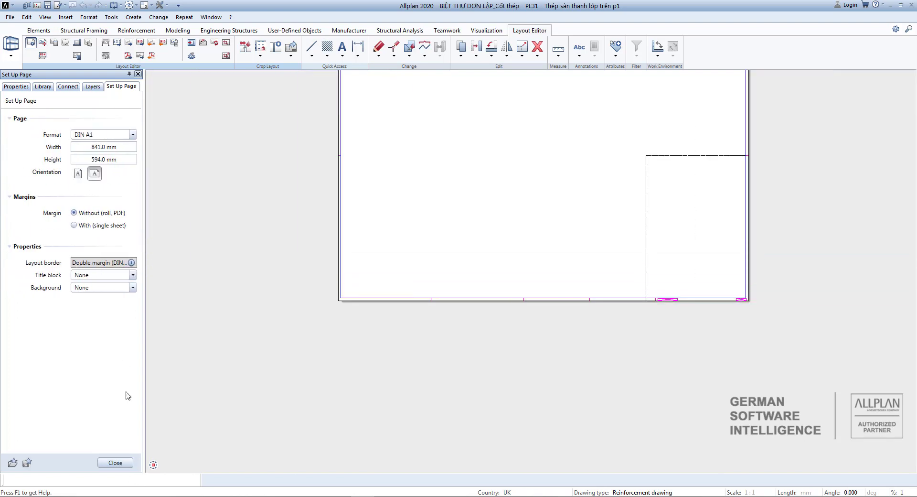
Assign the 1 Title_block_MP label as the sheet's title block.
click(96, 275)
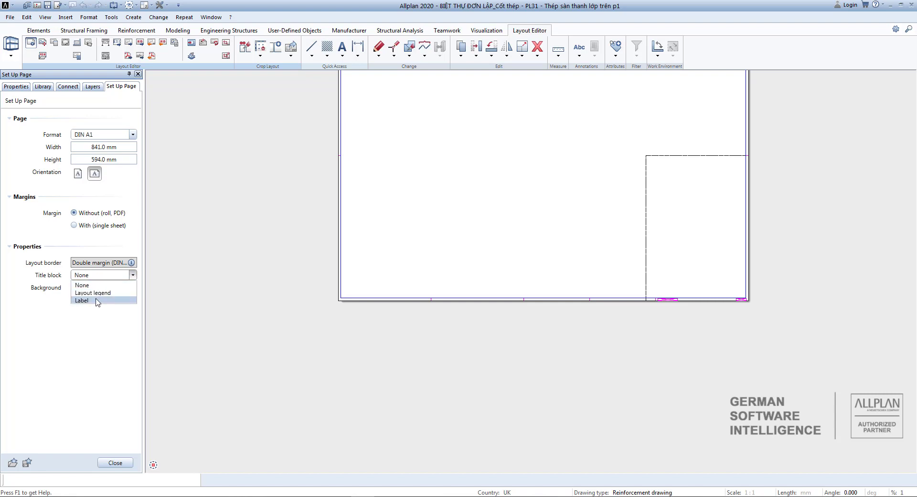
click(96, 301)
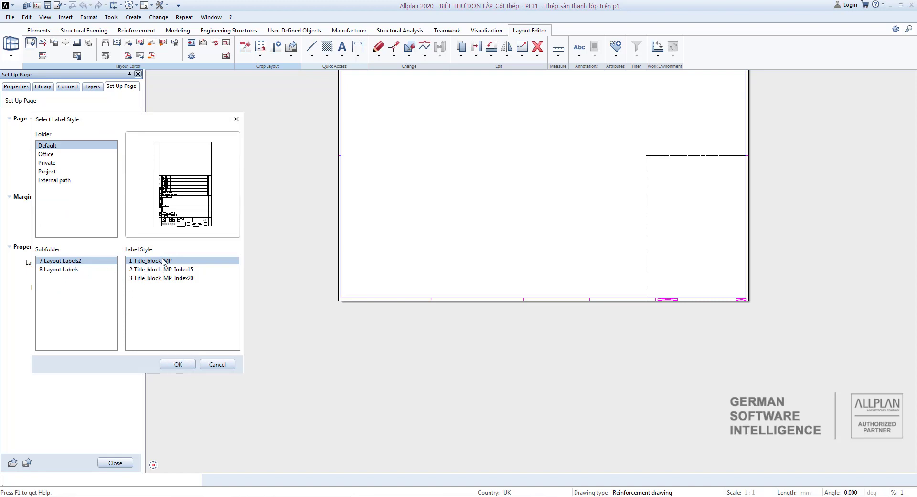
click(180, 363)
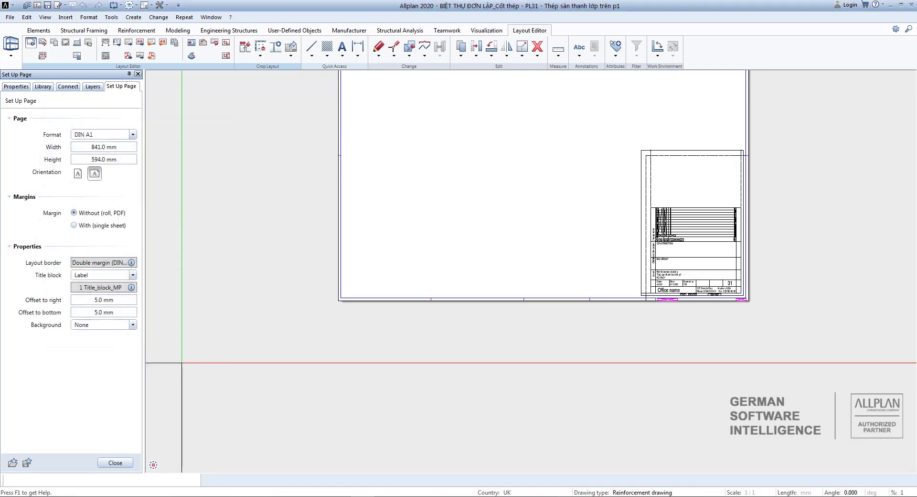
scroll(609, 294, up, 5)
scroll(571, 210, down, 3)
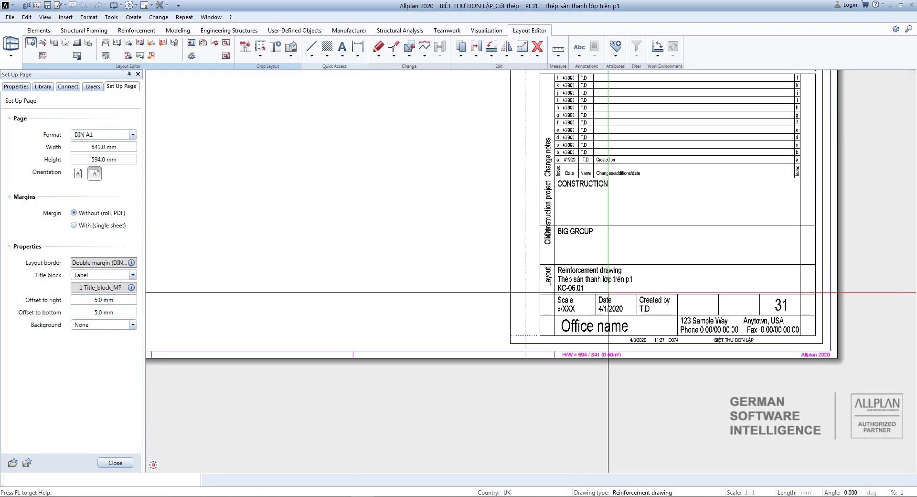
middle_drag(570, 210, 586, 240)
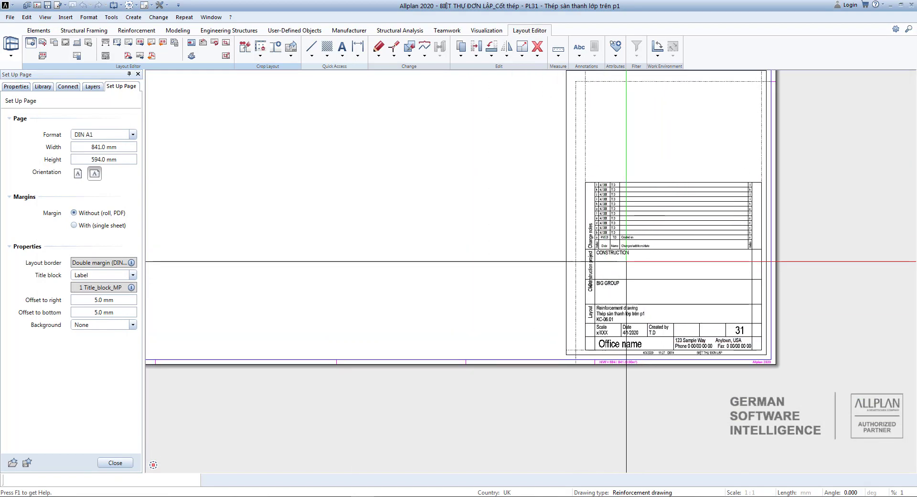
scroll(724, 266, up, 5)
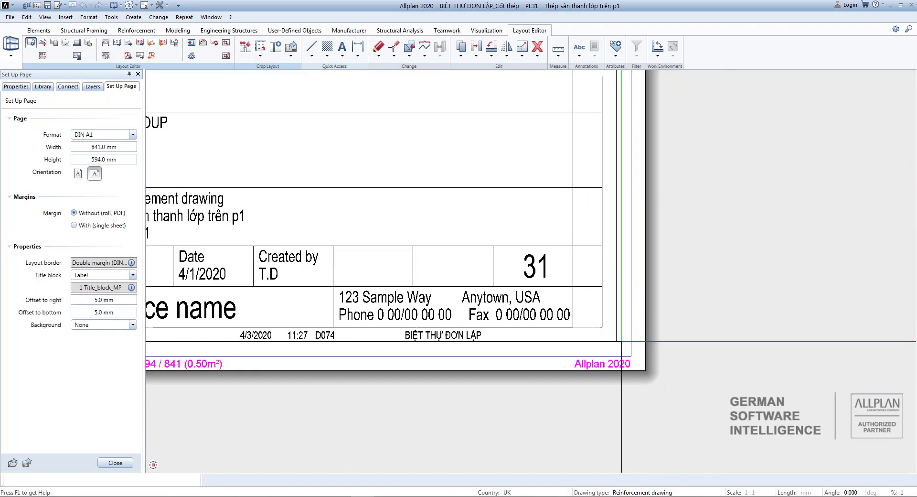
scroll(725, 267, down, 2)
Set the title block's right and bottom offsets to 0 and close page setup.
click(104, 299)
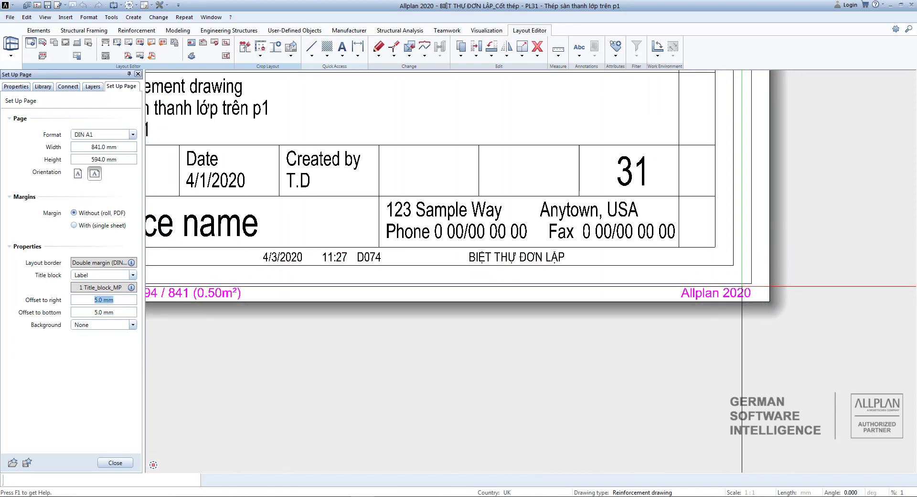
text(0)
click(103, 313)
text(0)
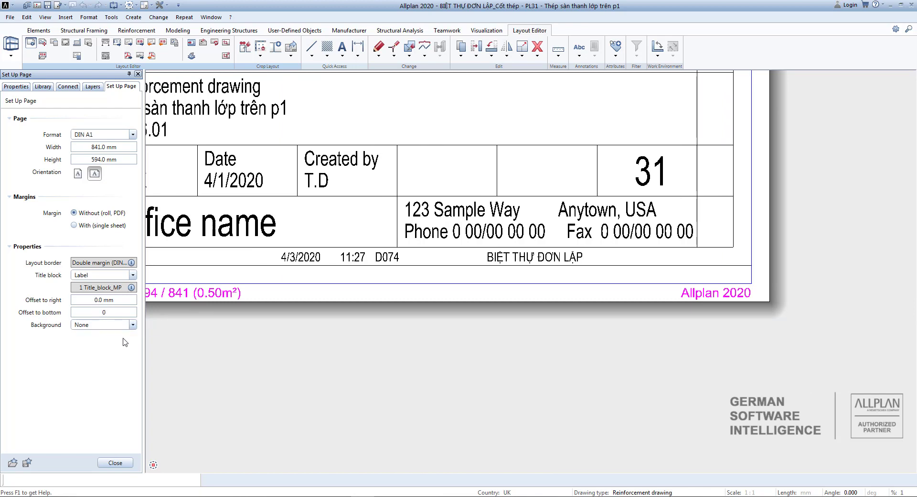
key(Return)
scroll(568, 313, down, 2)
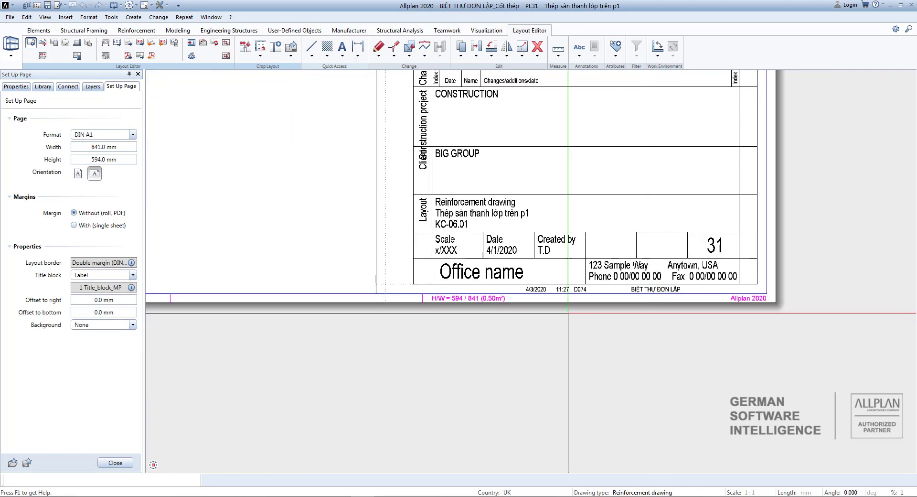
scroll(568, 313, up, 2)
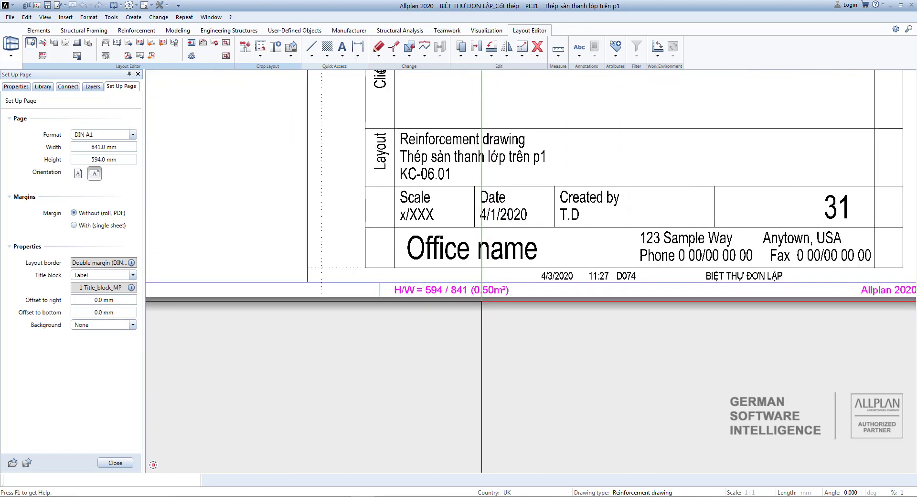
click(116, 463)
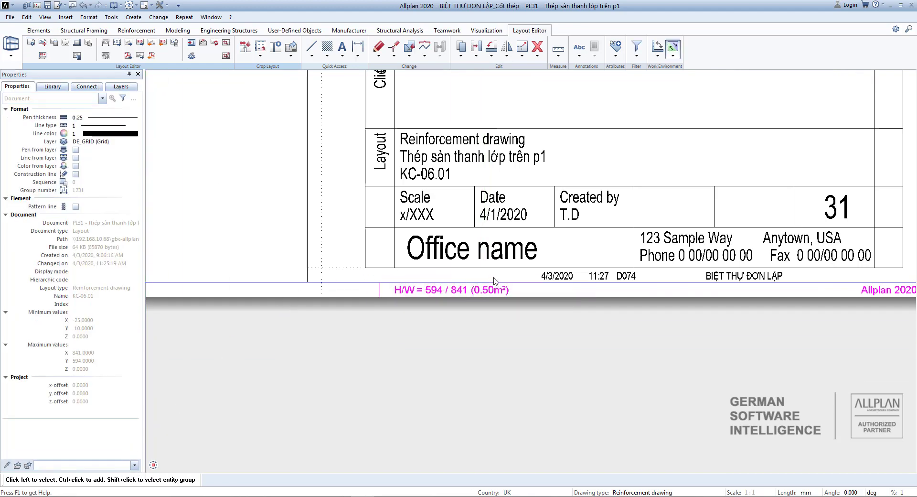
Zoom into the title block to check it reads Reinforcement drawing, KC-06.01, sheet 31.
scroll(494, 282, down, 2)
scroll(476, 216, up, 1)
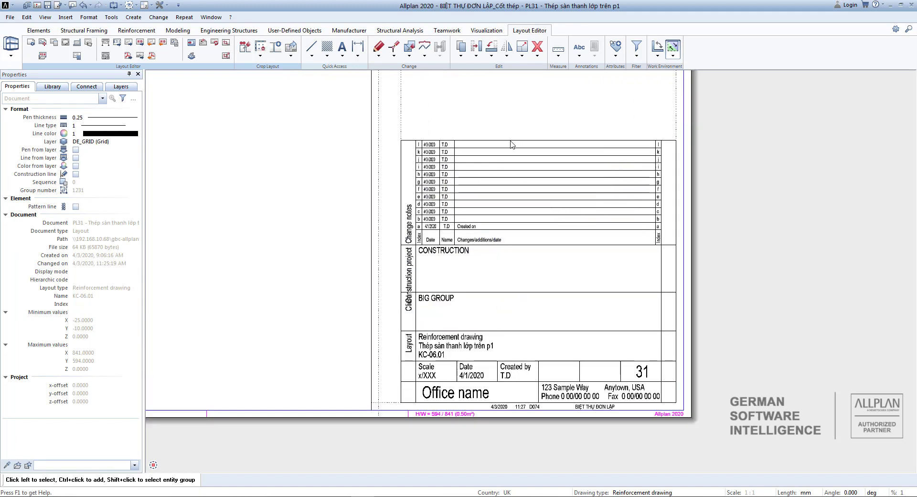
middle_drag(505, 300, 561, 243)
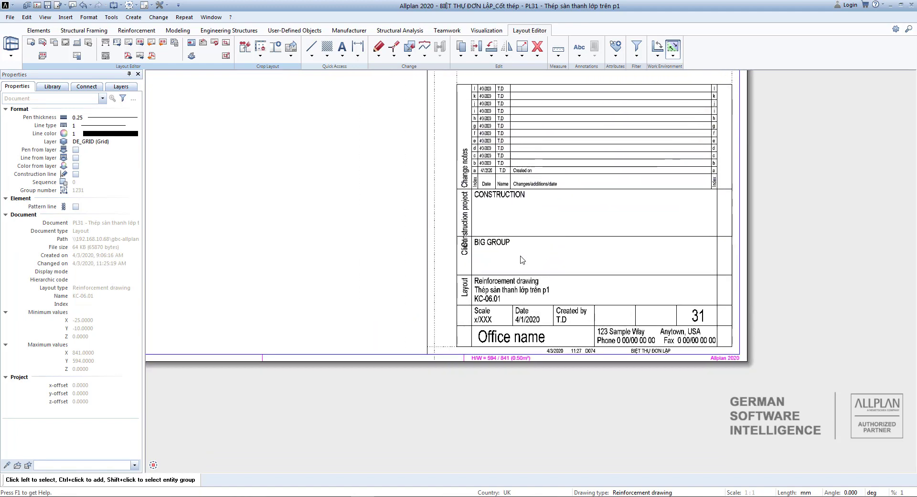
middle_drag(508, 265, 483, 283)
scroll(417, 249, down, 1)
scroll(420, 314, up, 1)
scroll(466, 227, down, 1)
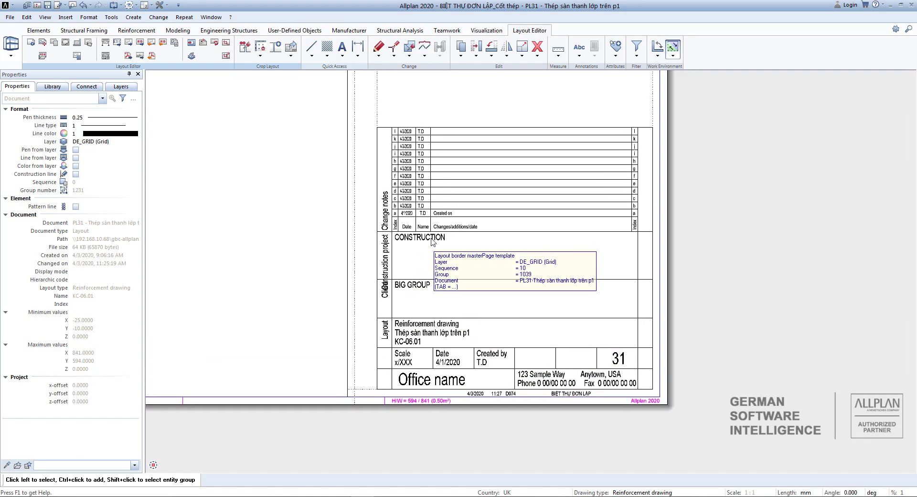
scroll(432, 239, down, 1)
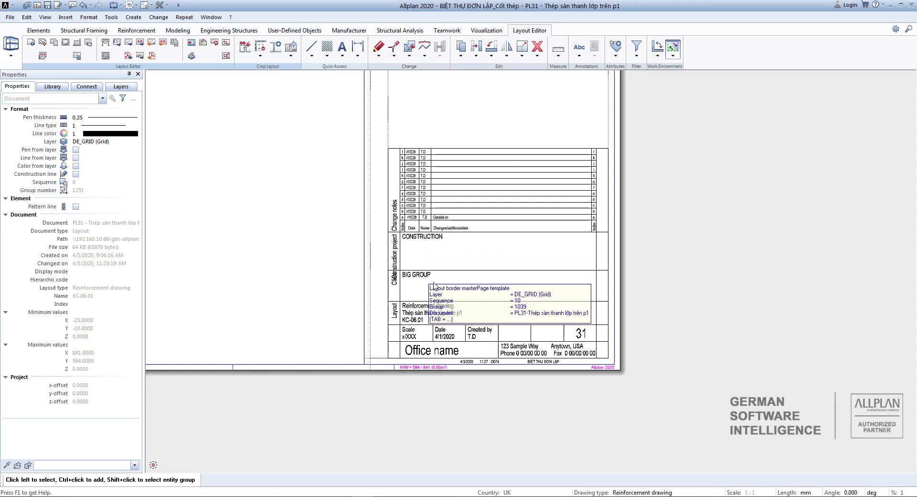
scroll(442, 354, up, 3)
scroll(445, 329, up, 1)
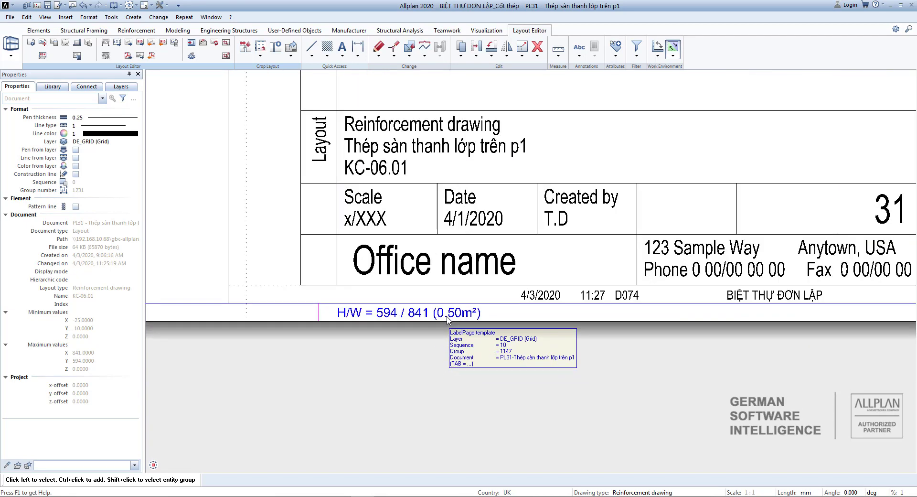
click(426, 316)
scroll(662, 313, down, 2)
scroll(662, 313, up, 2)
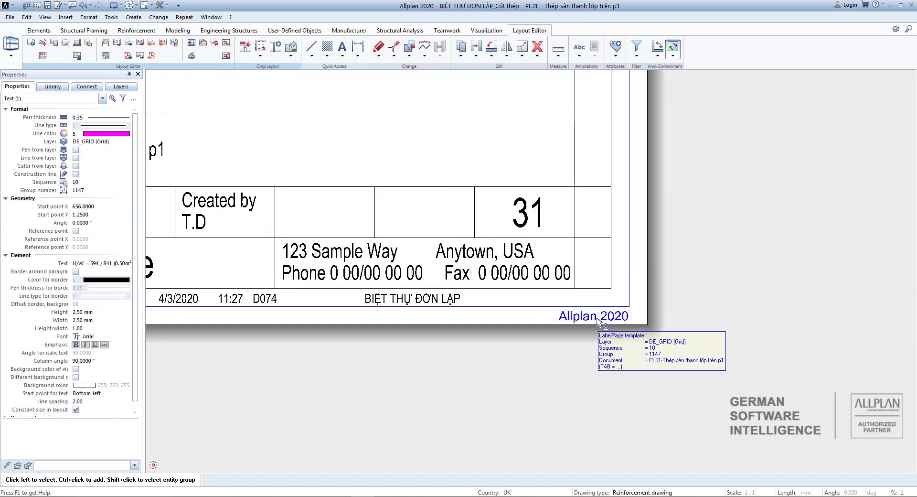
key(Escape)
Zoom out and pan until the whole A1 layout sheet is visible.
scroll(600, 311, down, 4)
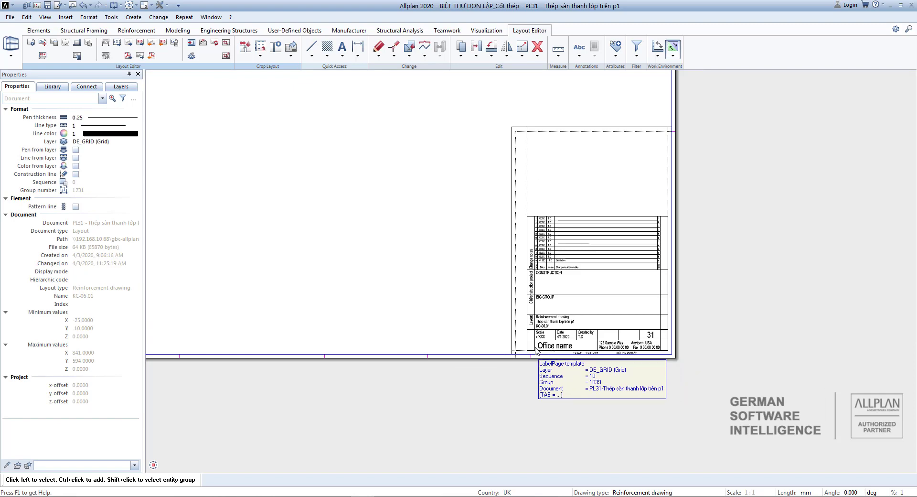
middle_drag(342, 137, 456, 200)
scroll(456, 200, down, 1)
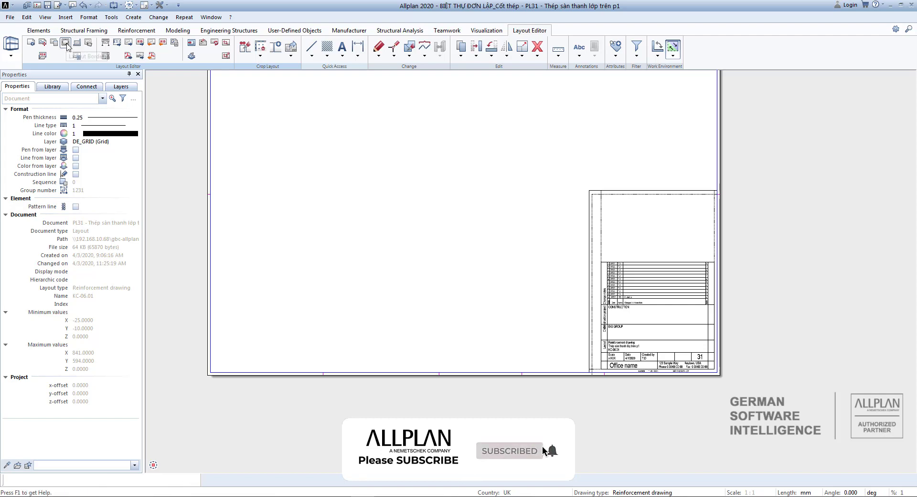
Start a new layout border, keeping the Double margin border type.
click(67, 44)
scroll(272, 197, down, 5)
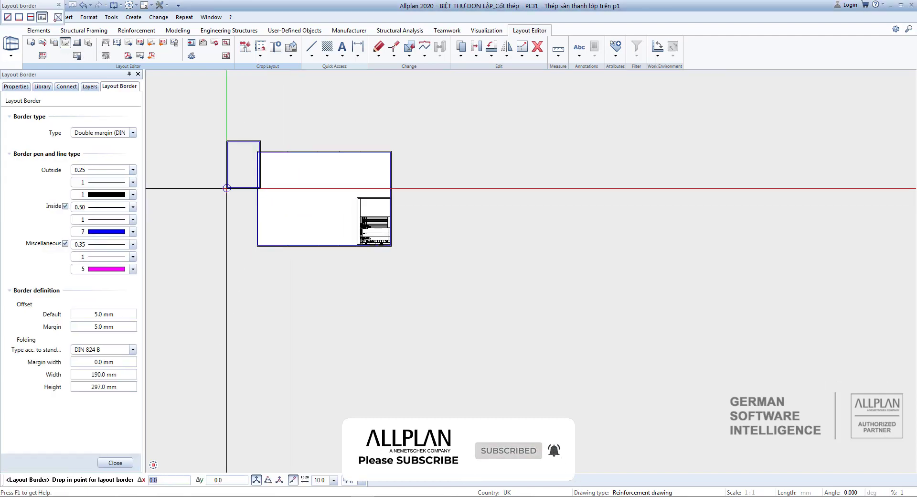
click(134, 134)
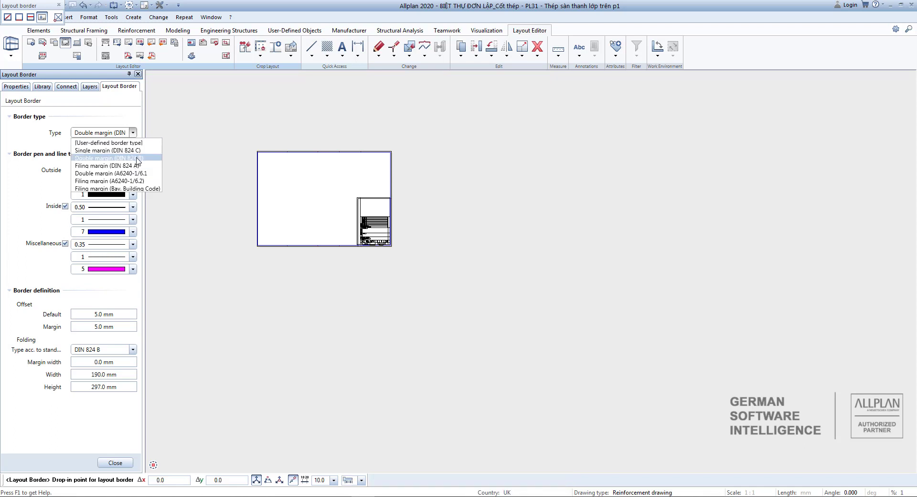
click(214, 140)
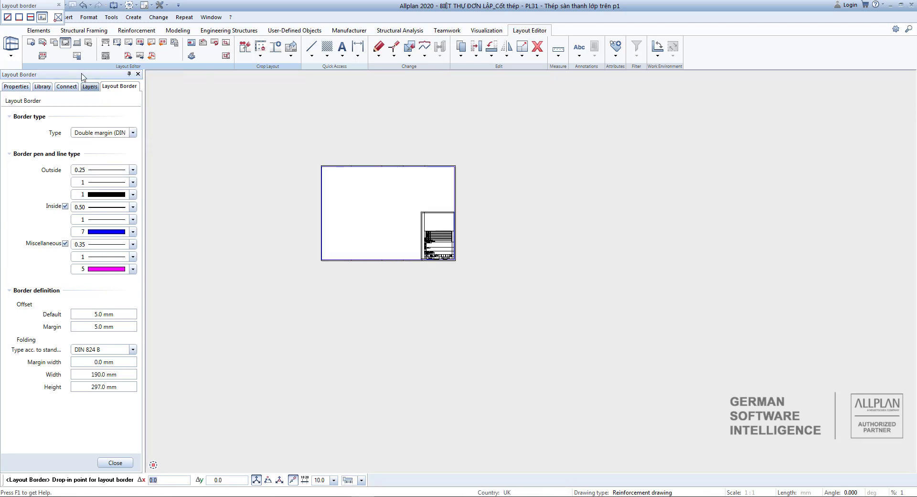
drag(43, 10, 143, 69)
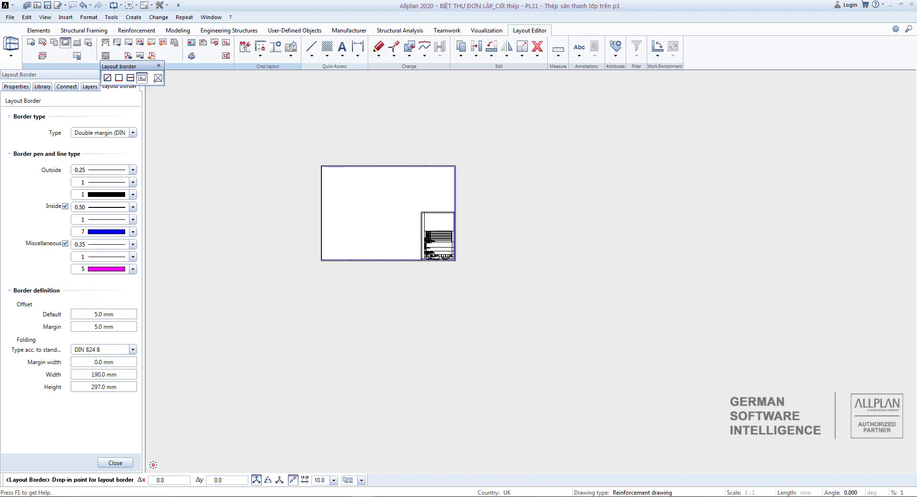
drag(0, 168, 238, 100)
Set the new border to DIN A1 landscape, 841 × 594 mm, and place it beside the titled sheet.
click(268, 115)
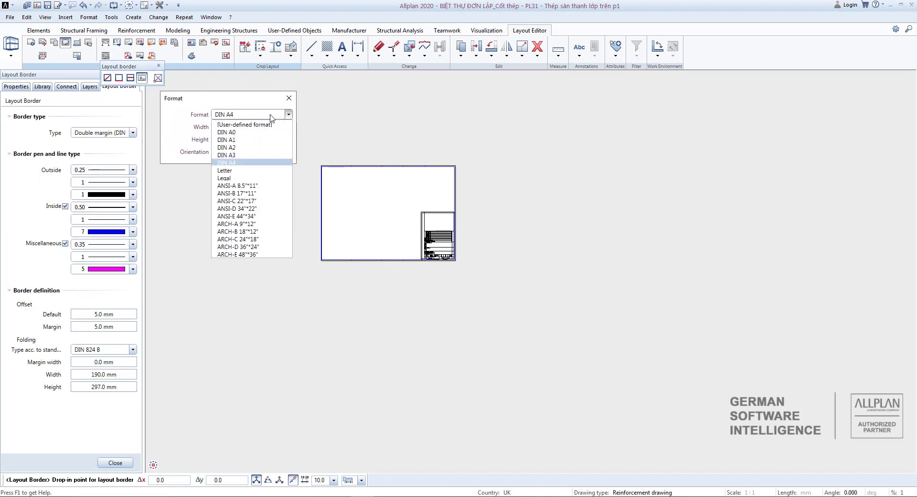
click(236, 139)
click(235, 153)
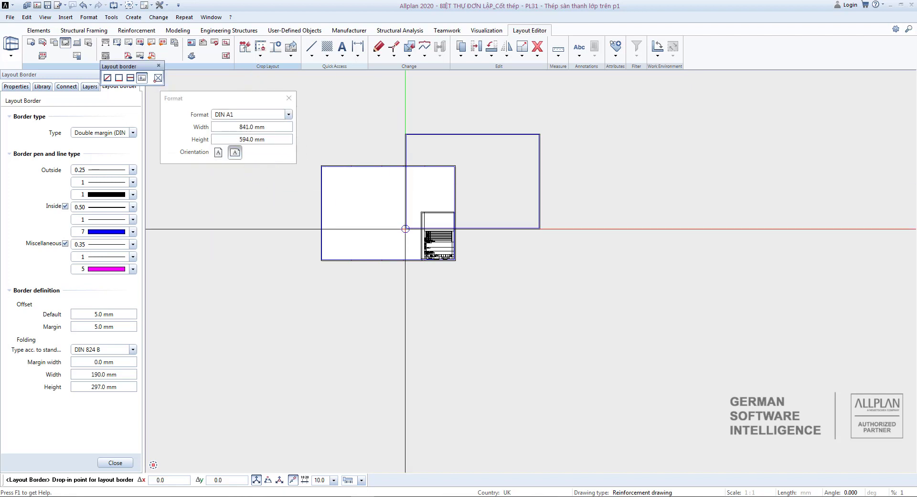
click(128, 133)
click(128, 134)
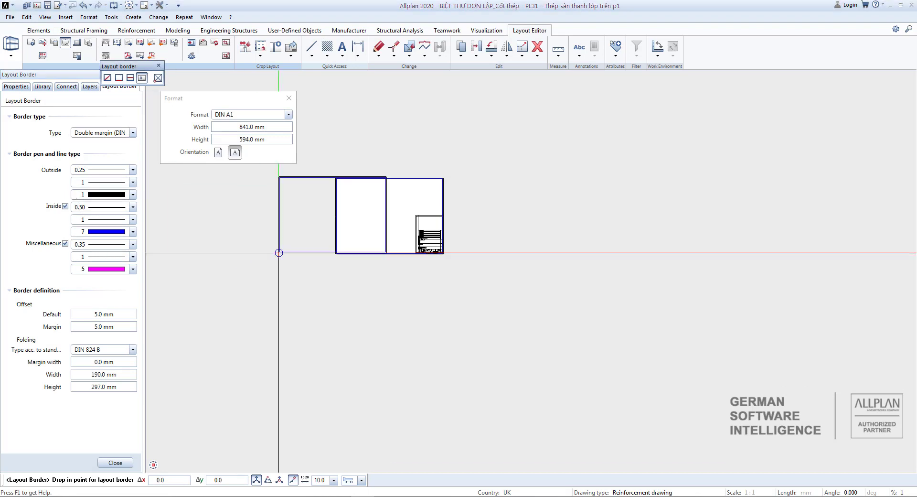
scroll(490, 254, up, 5)
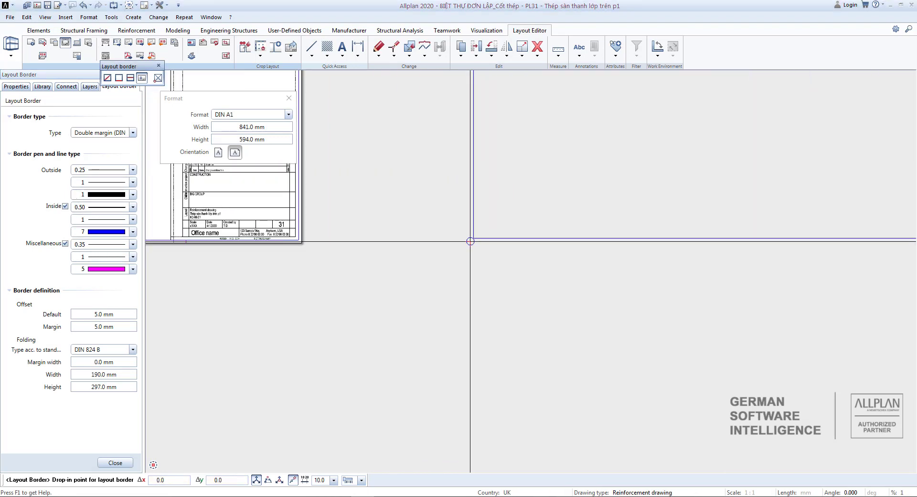
scroll(364, 270, up, 2)
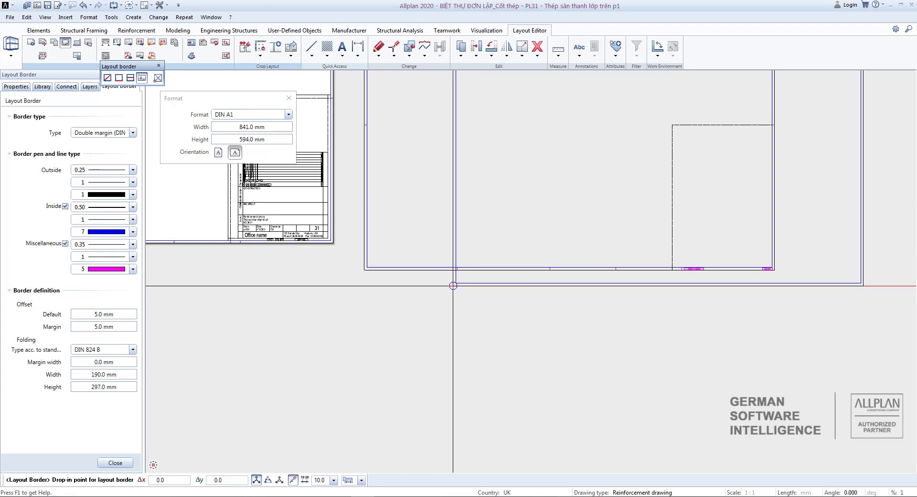
key(Escape)
scroll(435, 288, down, 3)
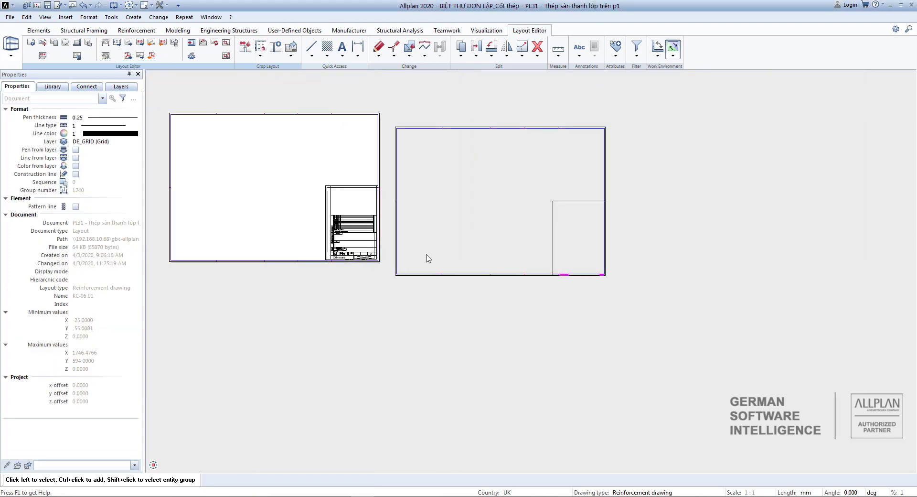
Cut the new border's 16 elements from PL31 and open drawing file DF36.
middle_drag(434, 247, 385, 258)
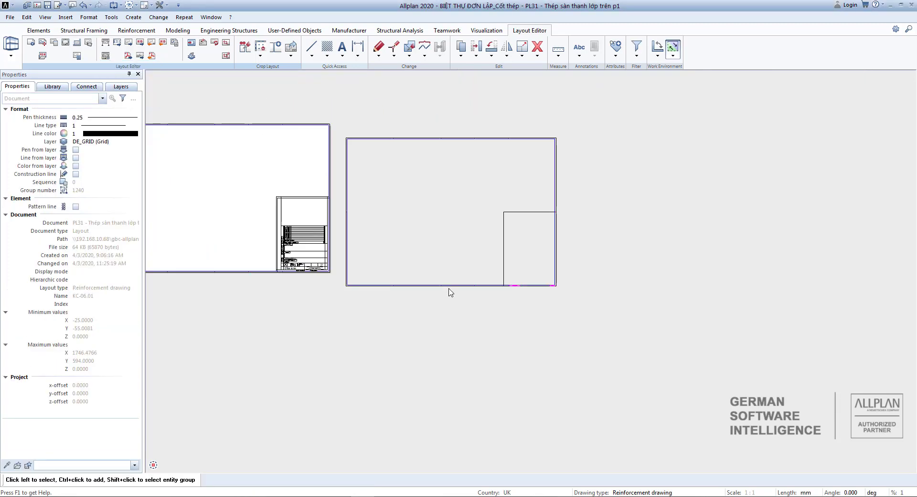
drag(341, 120, 585, 318)
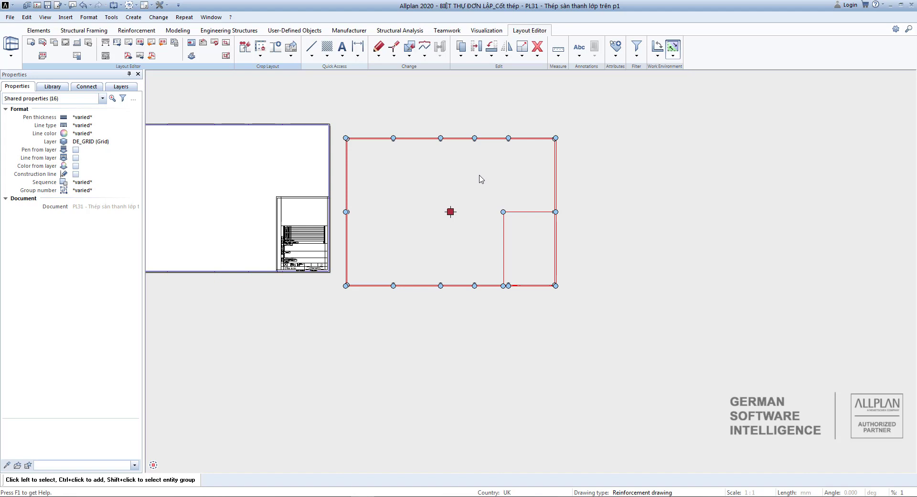
key(Delete)
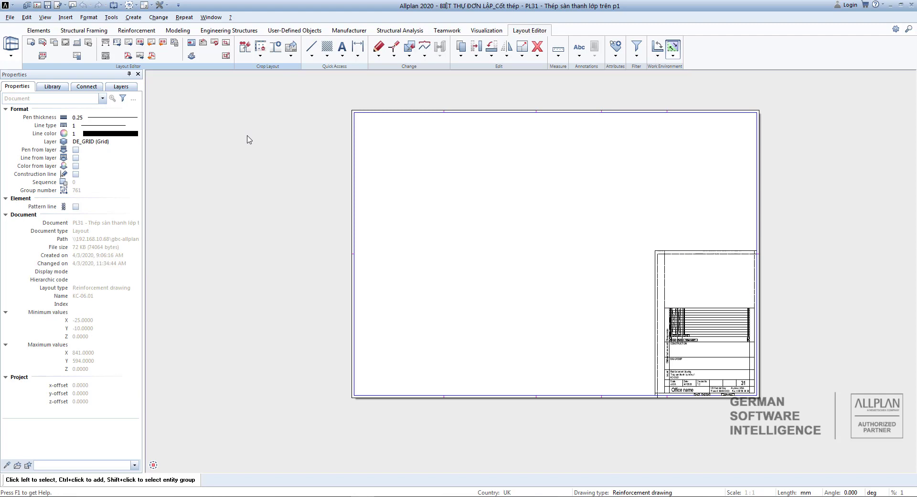
key(Escape)
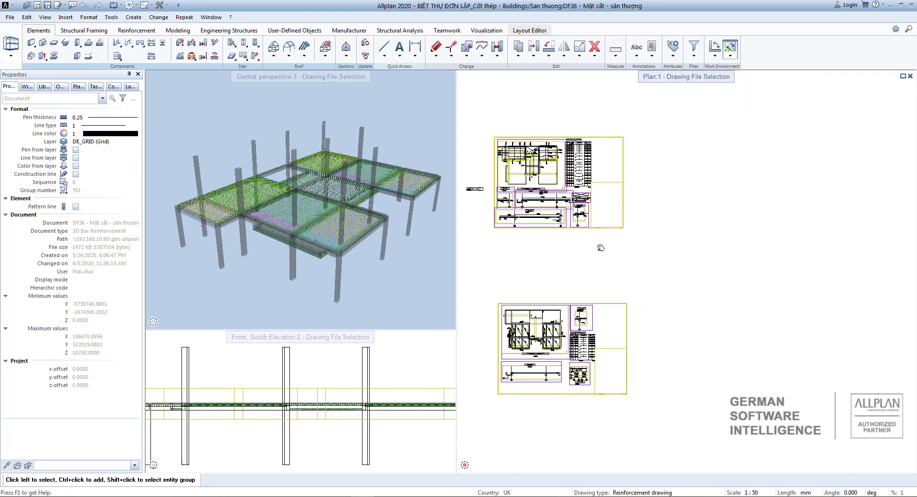
scroll(601, 247, down, 1)
Paste the cut A1 border into drawing file DF36.
key(ctrl+v)
scroll(631, 224, up, 3)
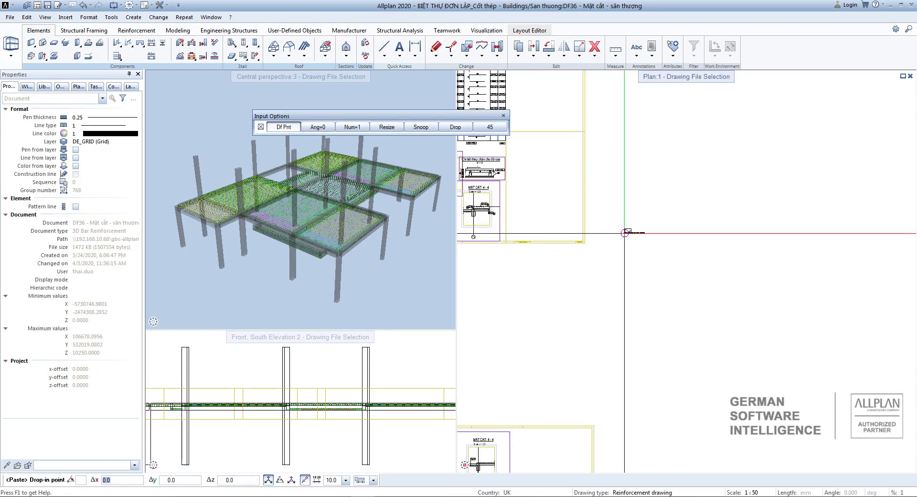
click(619, 239)
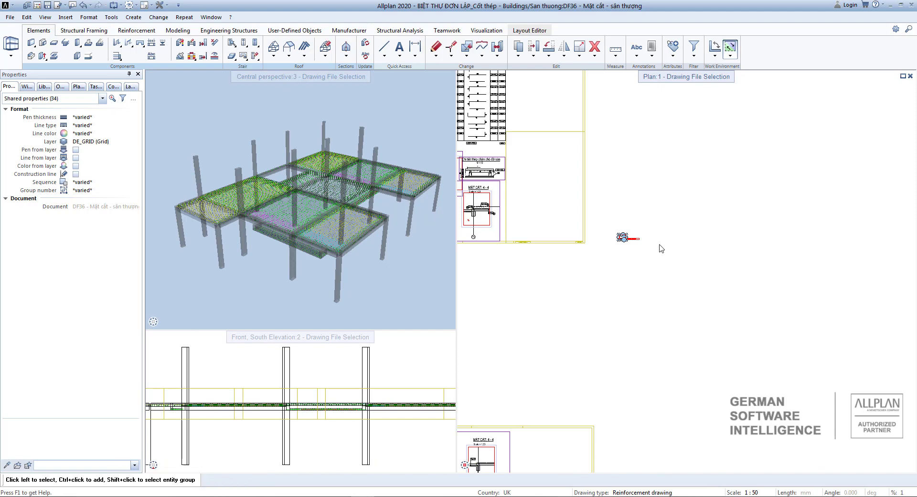
Enlarge the pasted border by factor 50 about a fixed point to suit 1:50.
click(580, 55)
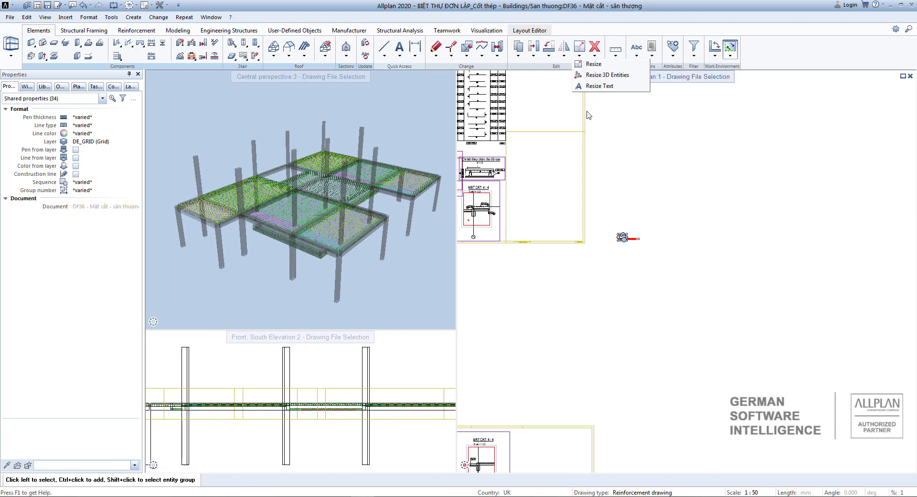
click(593, 67)
scroll(622, 244, up, 5)
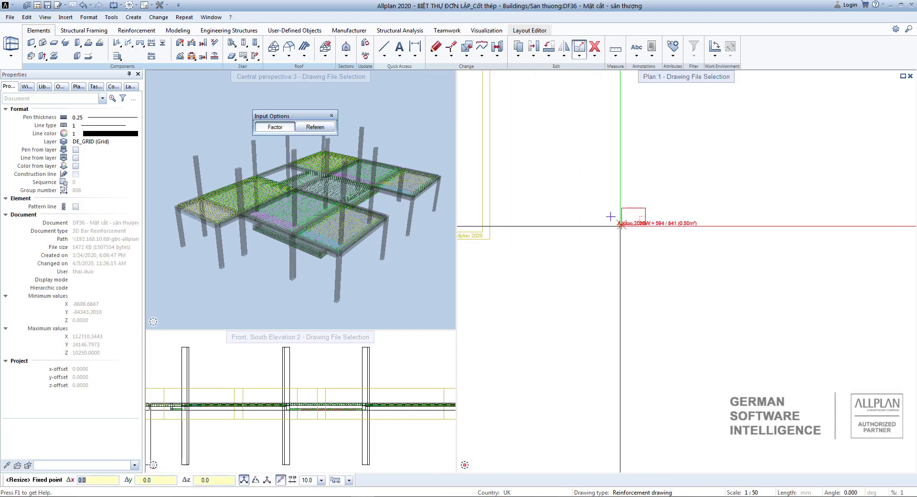
click(620, 226)
scroll(621, 225, down, 5)
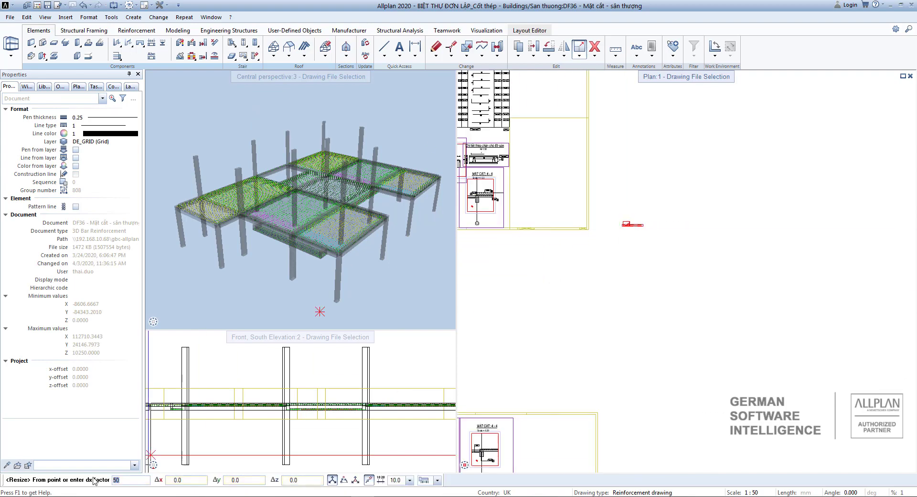
text(50)
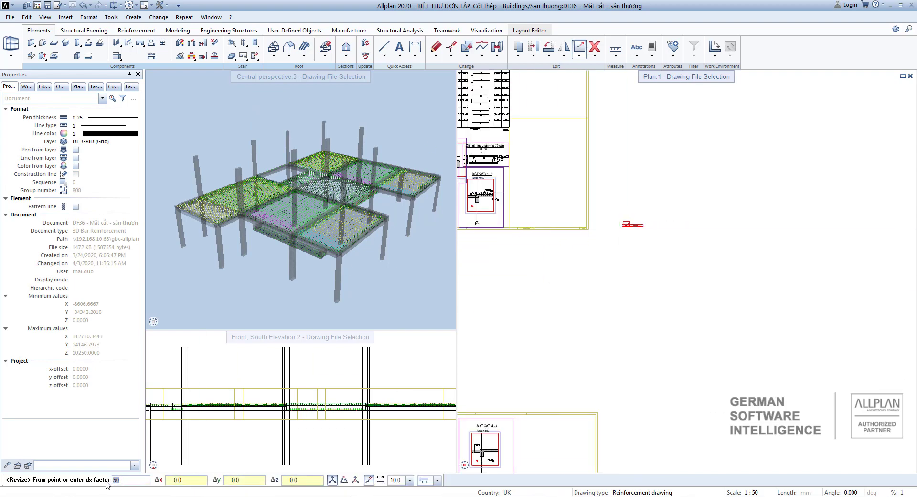
key(Return)
key(Return)
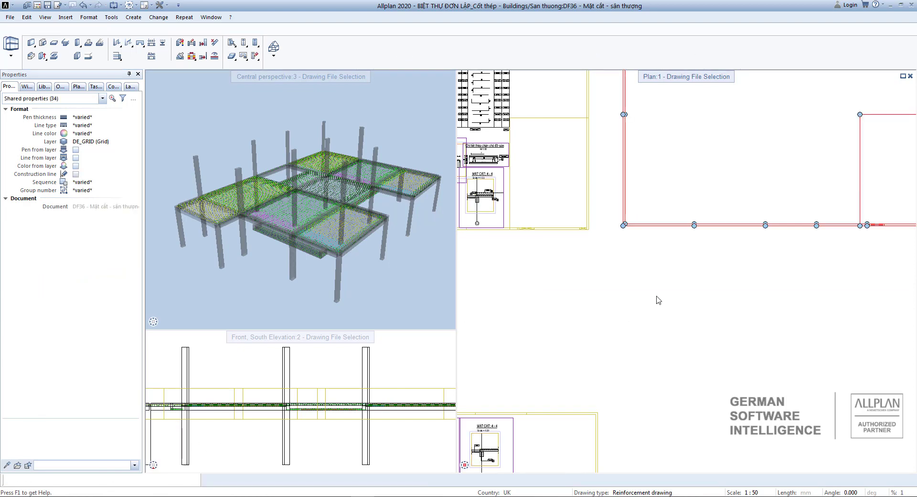
Convert the pasted border's lines into construction lines.
scroll(657, 300, down, 3)
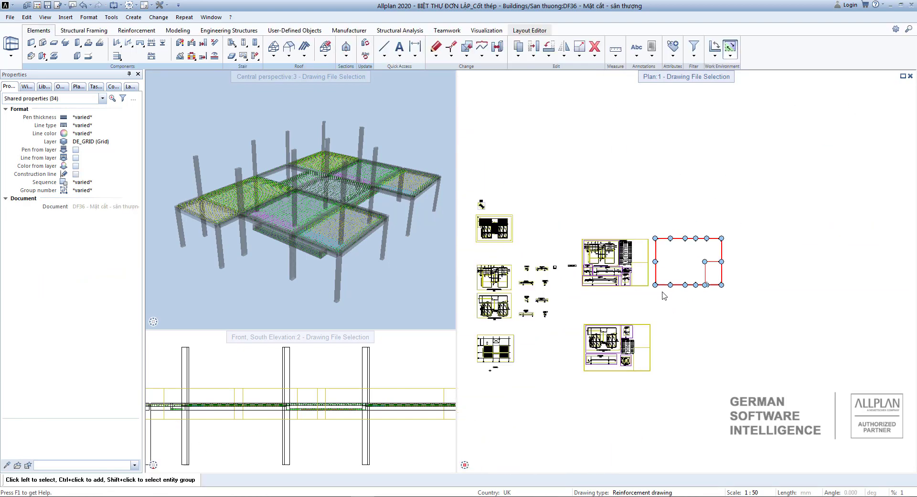
click(76, 174)
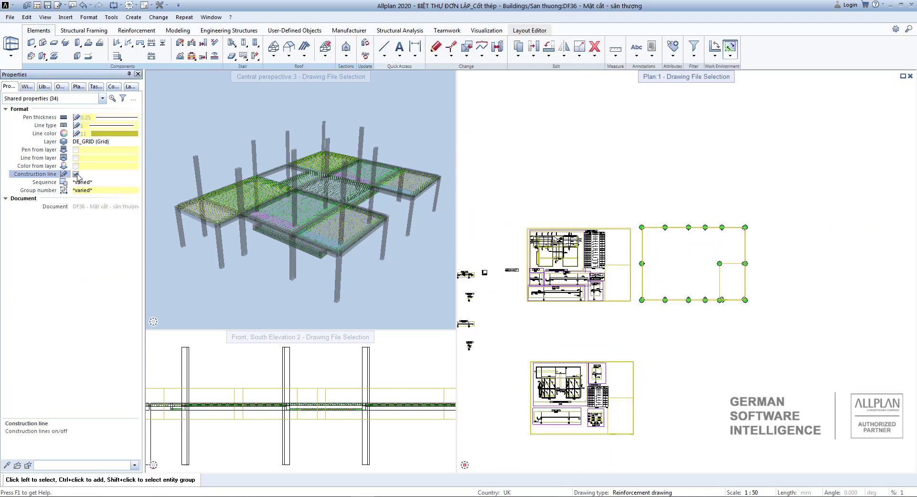
scroll(658, 321, up, 3)
key(Escape)
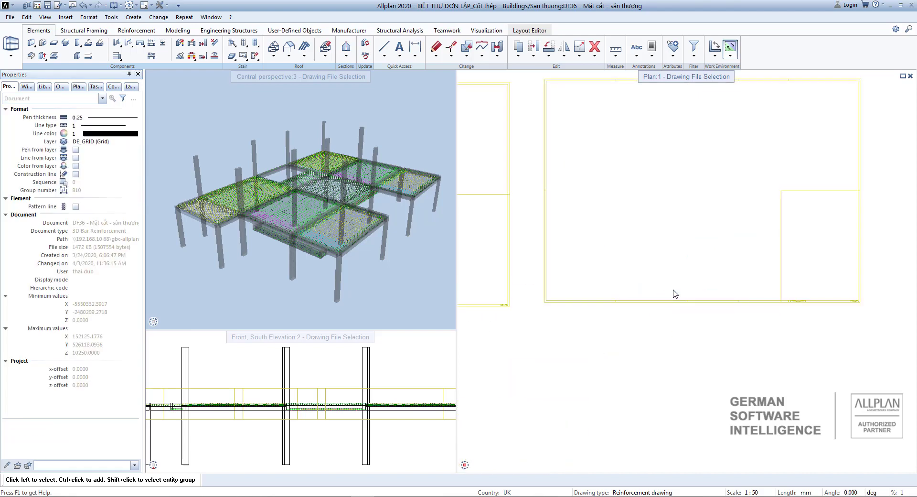
Delete the empty layout border beside the first filled sheet.
scroll(683, 269, down, 5)
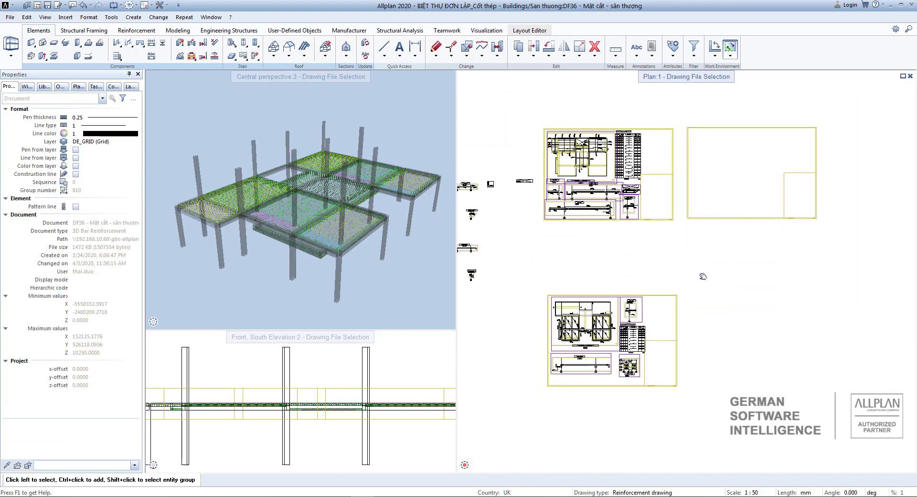
middle_drag(708, 318, 715, 361)
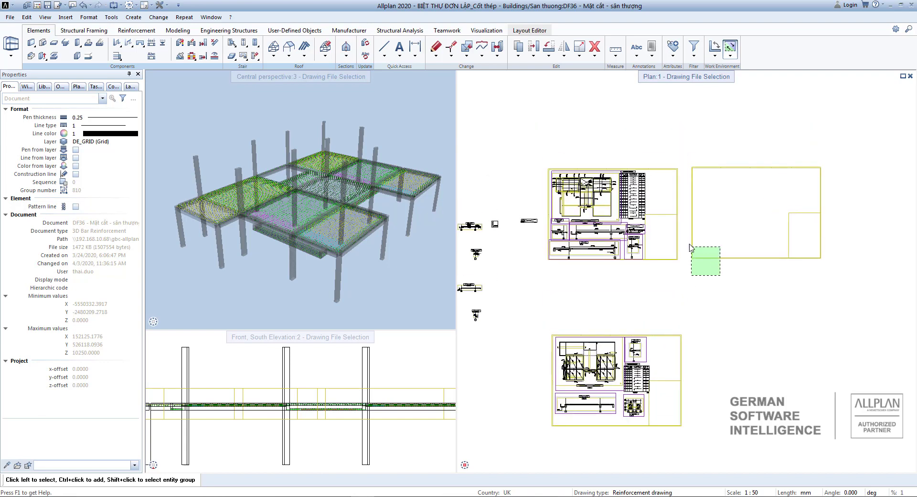
drag(689, 244, 689, 244)
key(Delete)
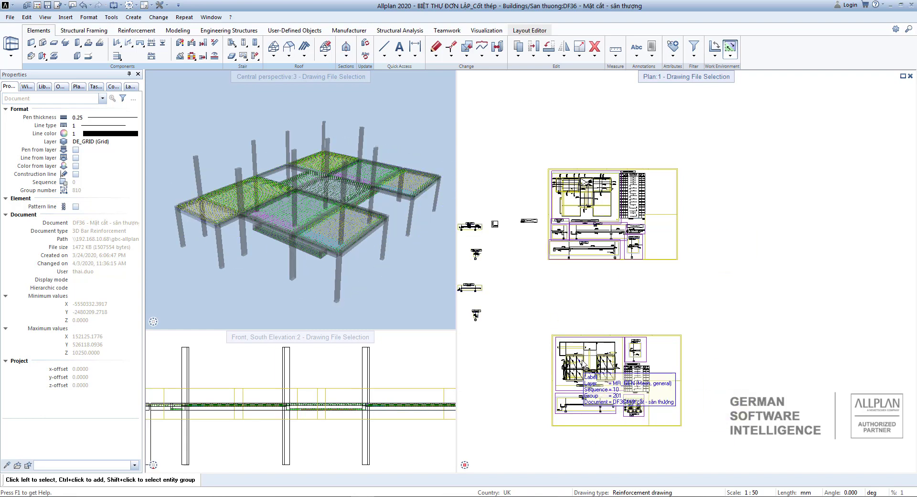
scroll(641, 379, up, 3)
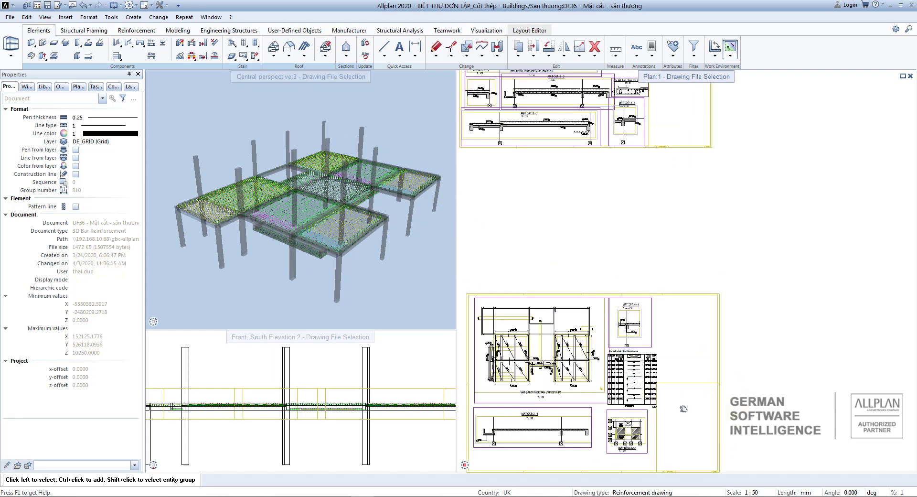
middle_drag(679, 406, 717, 383)
scroll(713, 374, down, 1)
middle_drag(604, 144, 667, 237)
scroll(653, 295, down, 1)
scroll(652, 296, up, 1)
scroll(693, 237, down, 4)
scroll(680, 245, up, 5)
scroll(718, 242, down, 1)
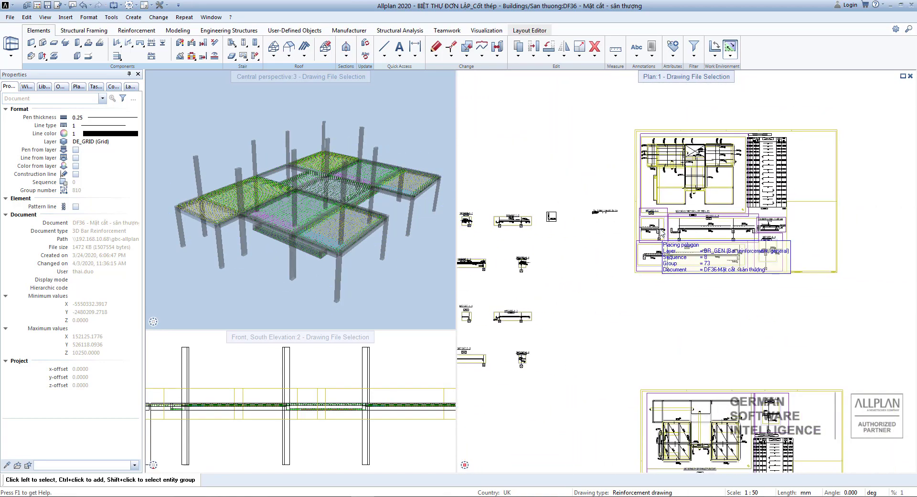
scroll(696, 227, down, 3)
scroll(695, 232, up, 4)
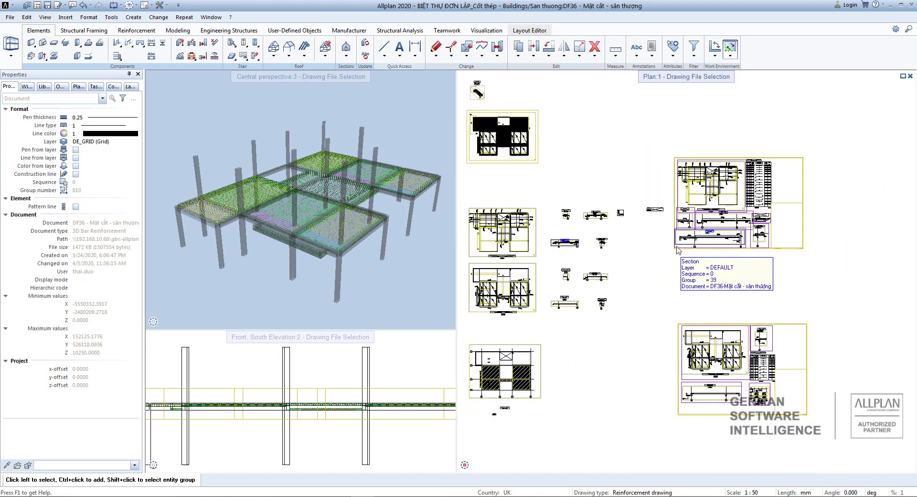
scroll(688, 153, down, 3)
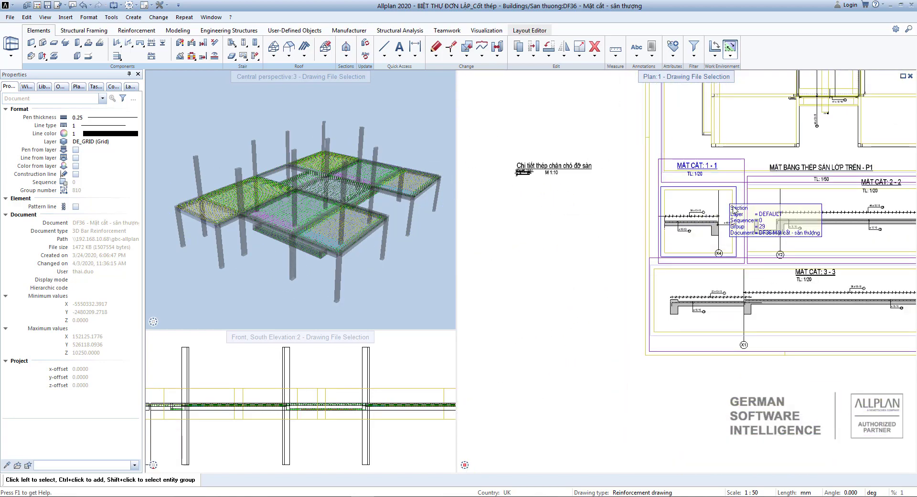
scroll(730, 229, up, 3)
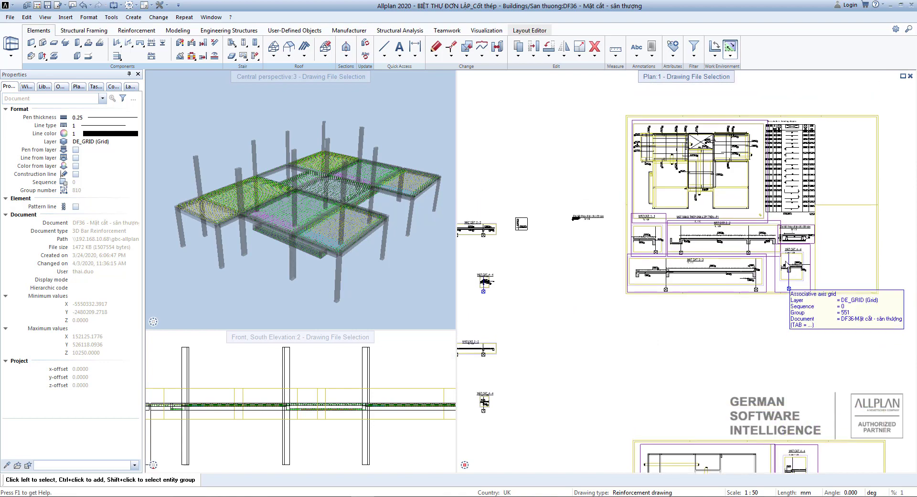
scroll(729, 229, down, 2)
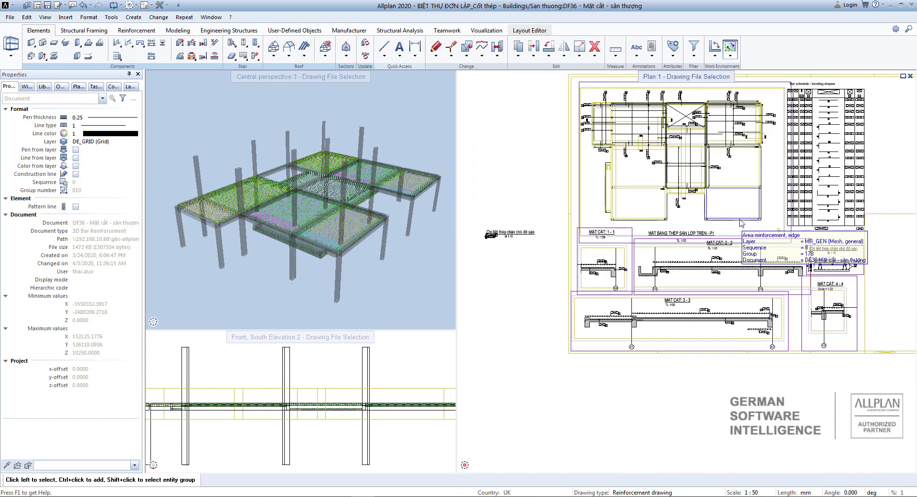
scroll(738, 216, down, 2)
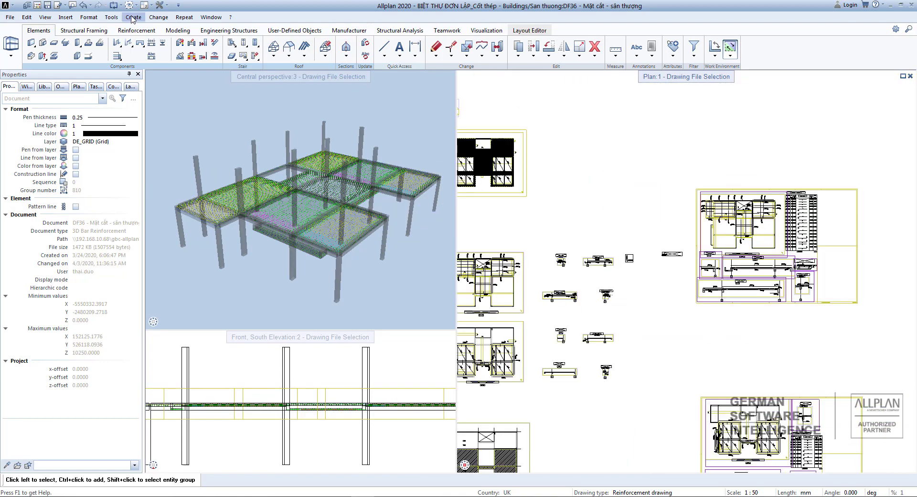
Start a diagonal-point detailing window with its first corner above-left of section MẶT CẮT 1-1.
click(133, 17)
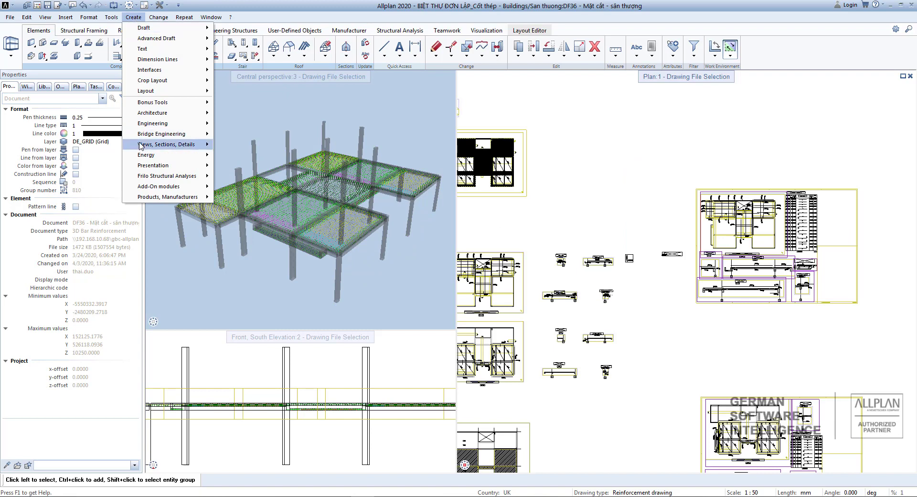
mouse_move(186, 146)
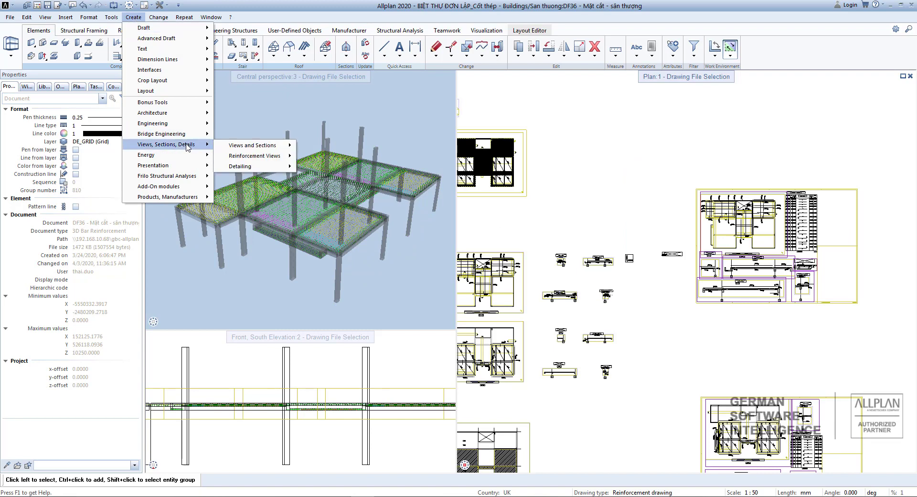
mouse_move(237, 168)
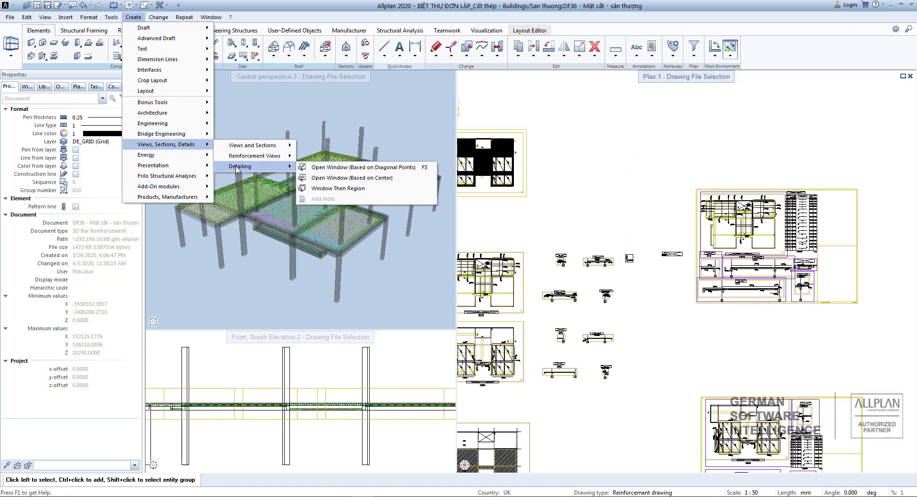
click(340, 167)
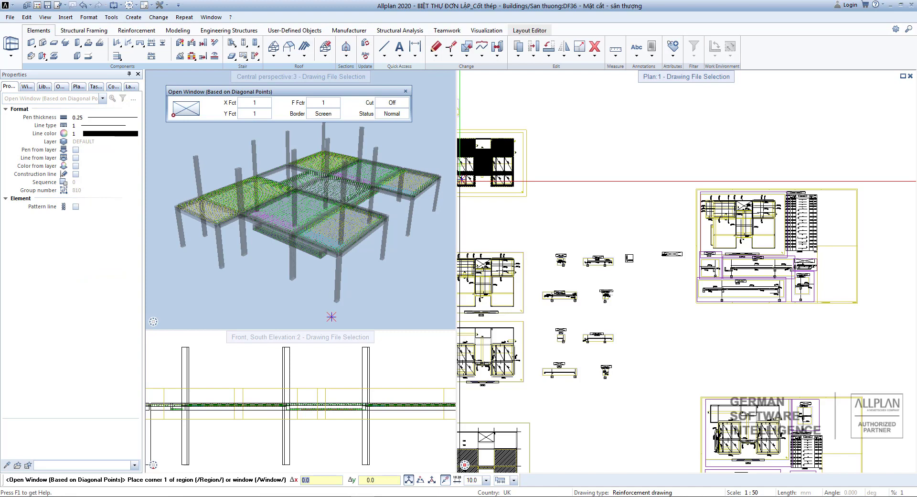
scroll(655, 170, down, 2)
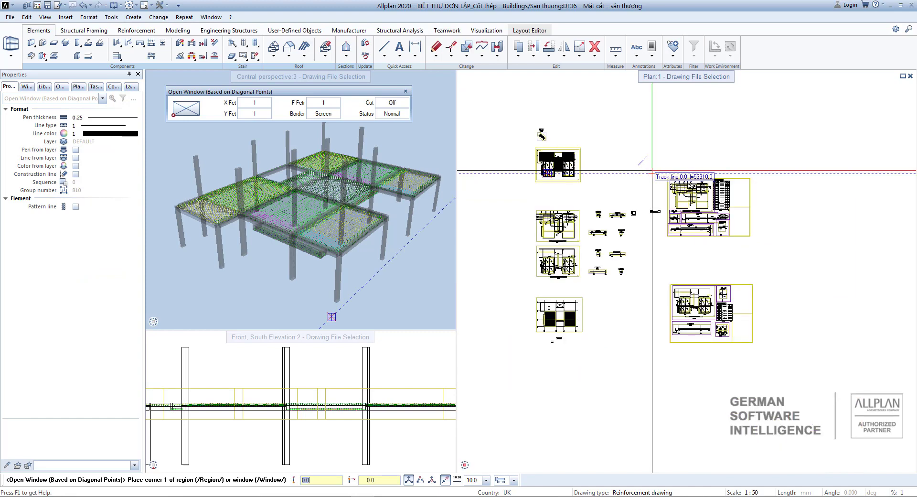
scroll(656, 167, down, 2)
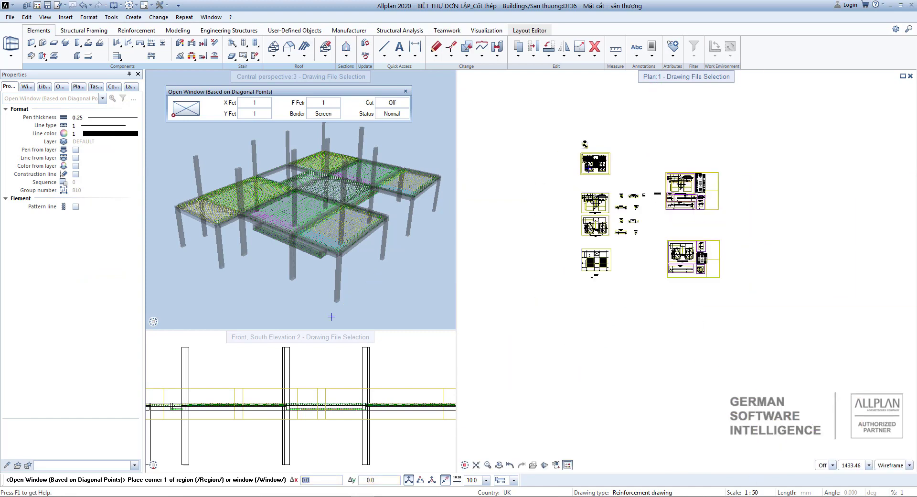
scroll(688, 271, down, 1)
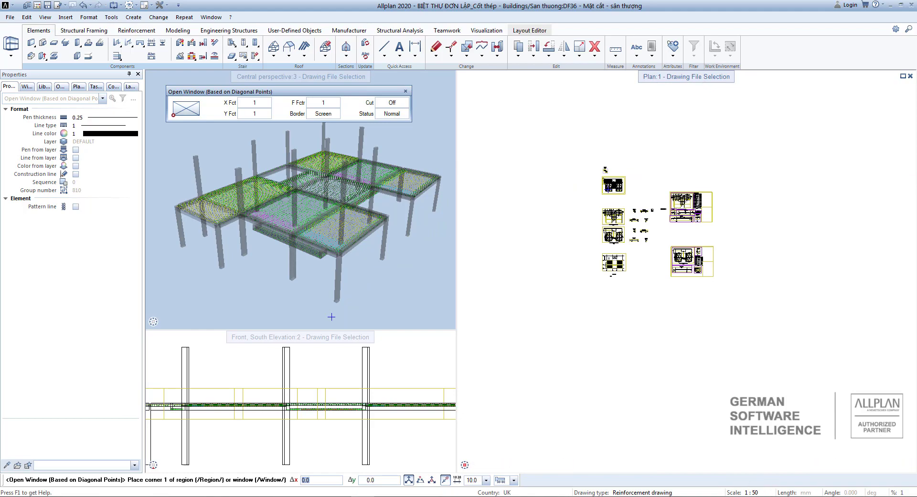
scroll(597, 201, up, 4)
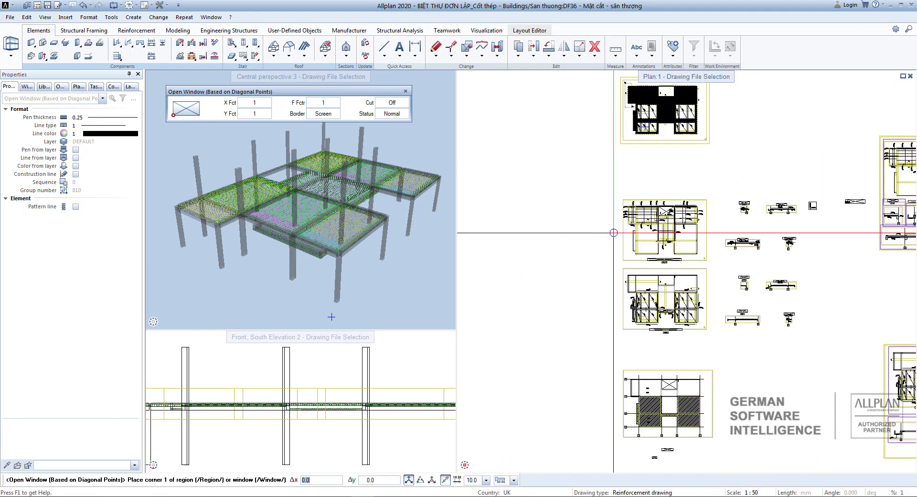
scroll(649, 165, up, 5)
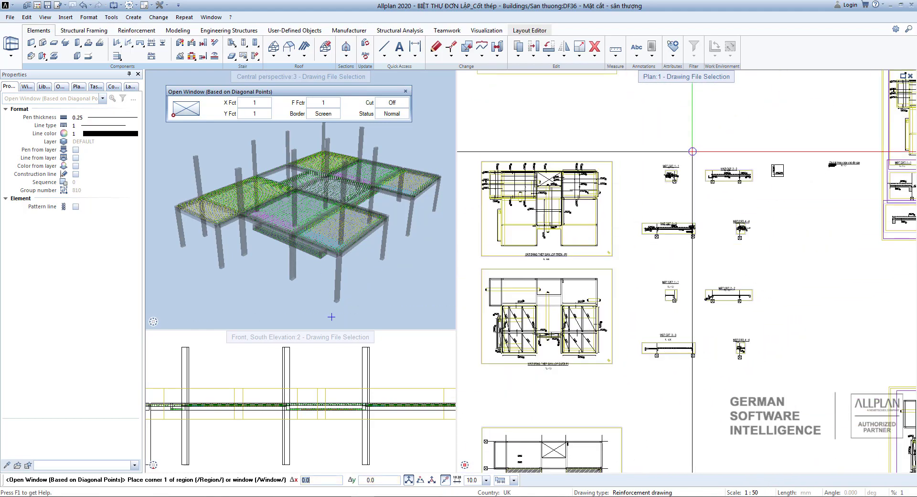
scroll(573, 172, up, 3)
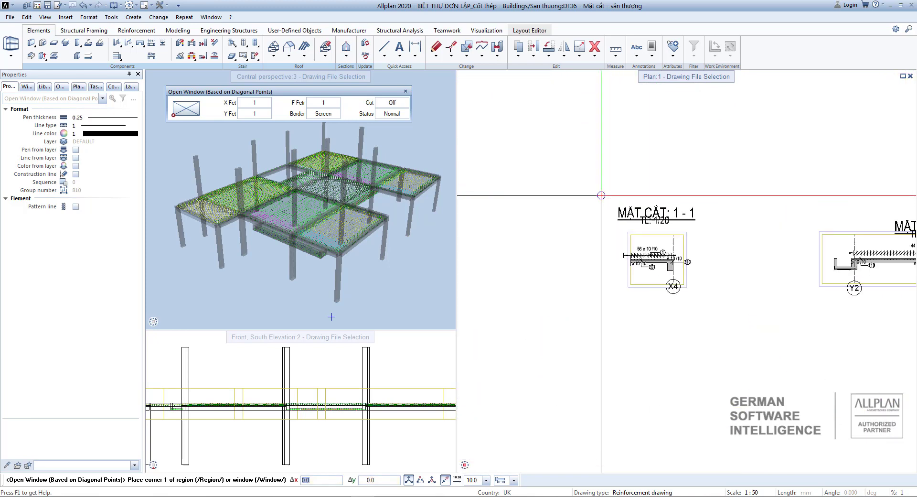
click(600, 192)
Pan the plan view back toward the sections around MẶT CẮT 1-1.
scroll(636, 211, down, 5)
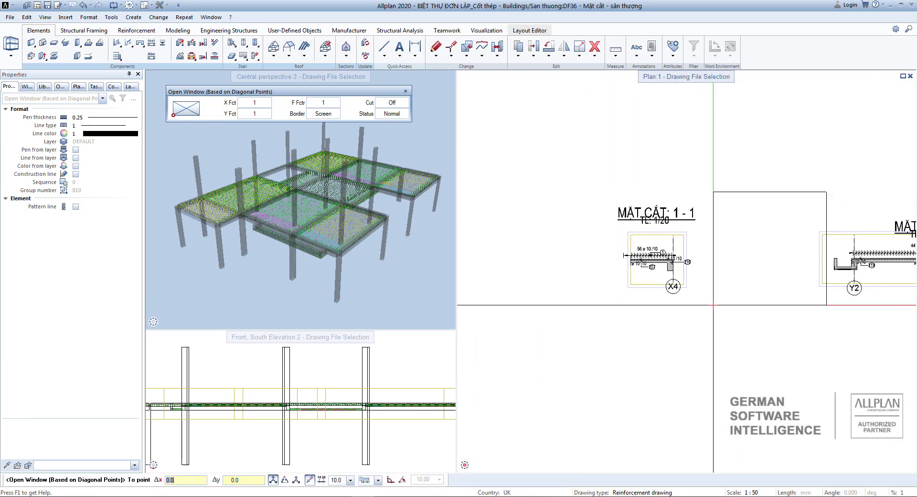
scroll(641, 235, down, 3)
scroll(640, 252, up, 1)
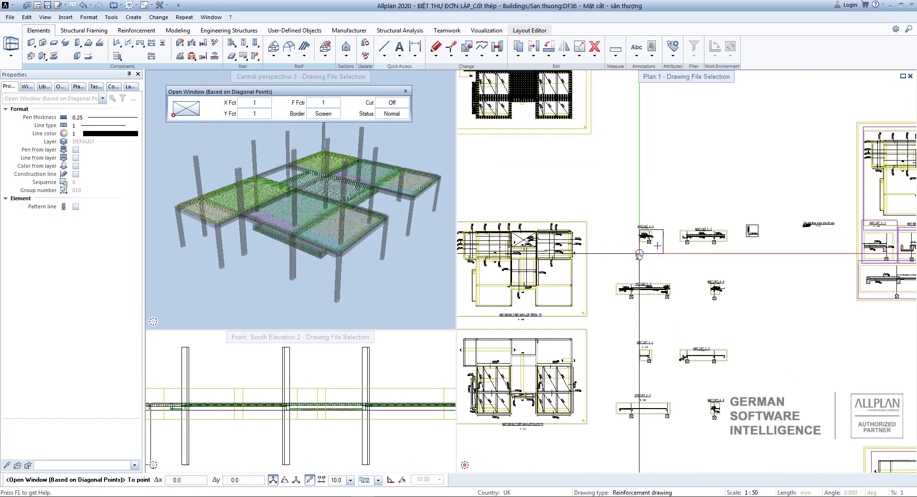
scroll(603, 266, down, 1)
scroll(603, 267, up, 1)
middle_drag(612, 271, 632, 256)
scroll(669, 316, up, 1)
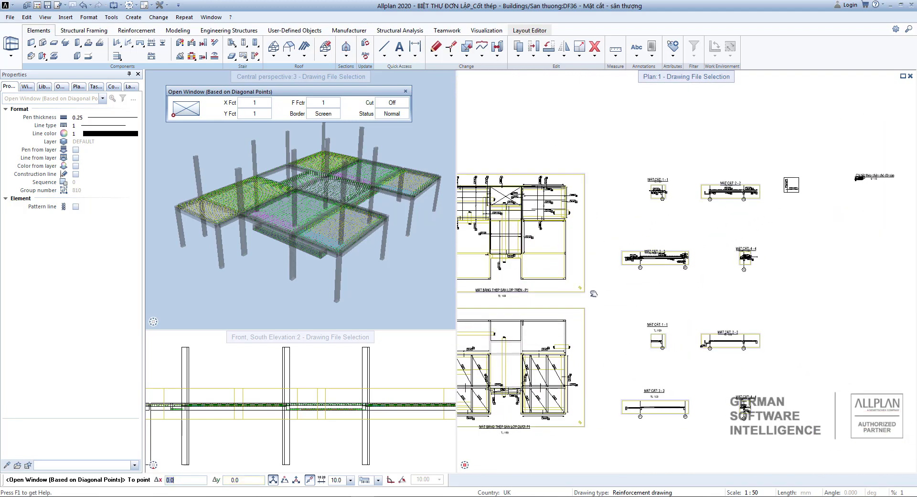
scroll(635, 335, down, 1)
middle_drag(533, 409, 568, 317)
middle_drag(638, 263, 566, 348)
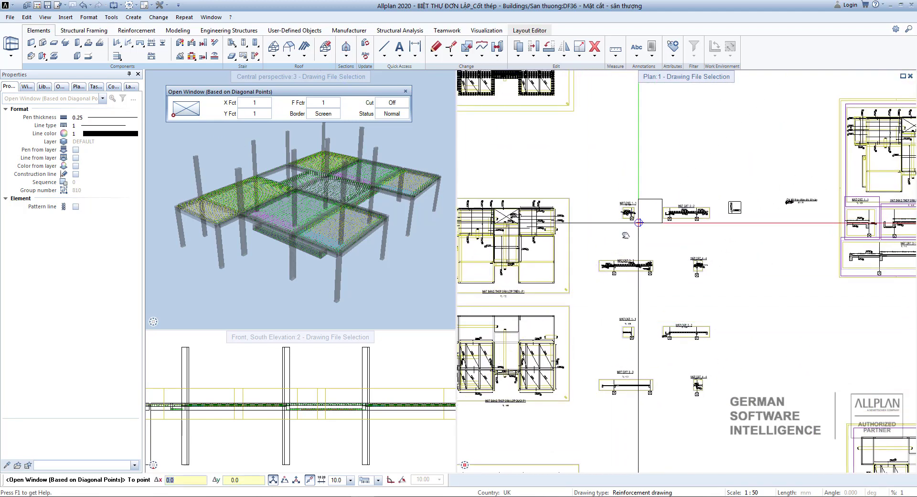
middle_drag(639, 226, 598, 241)
scroll(550, 137, up, 1)
Set the detailing window's X and Y zoom factors to 2.5 (50/20).
click(256, 104)
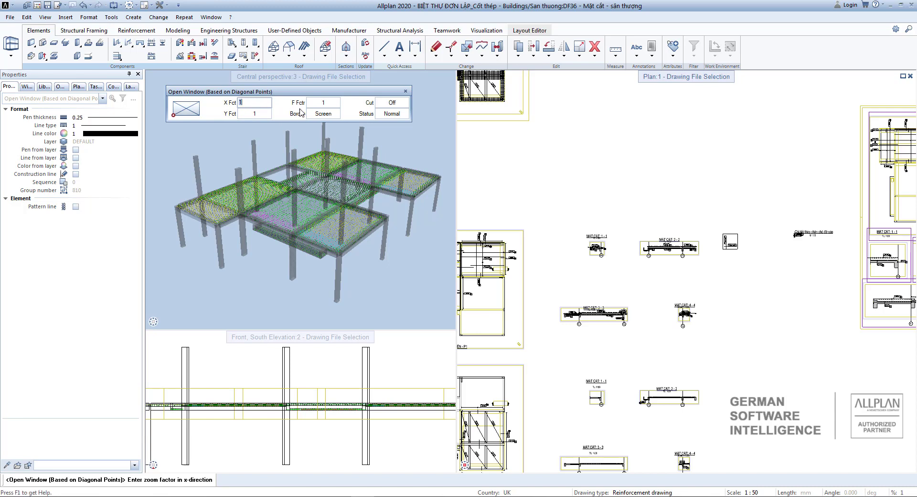
scroll(607, 239, up, 4)
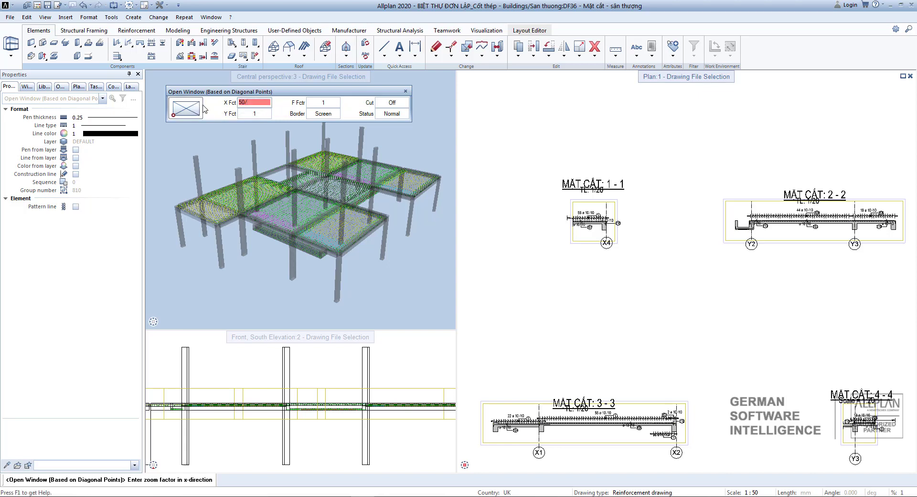
click(254, 116)
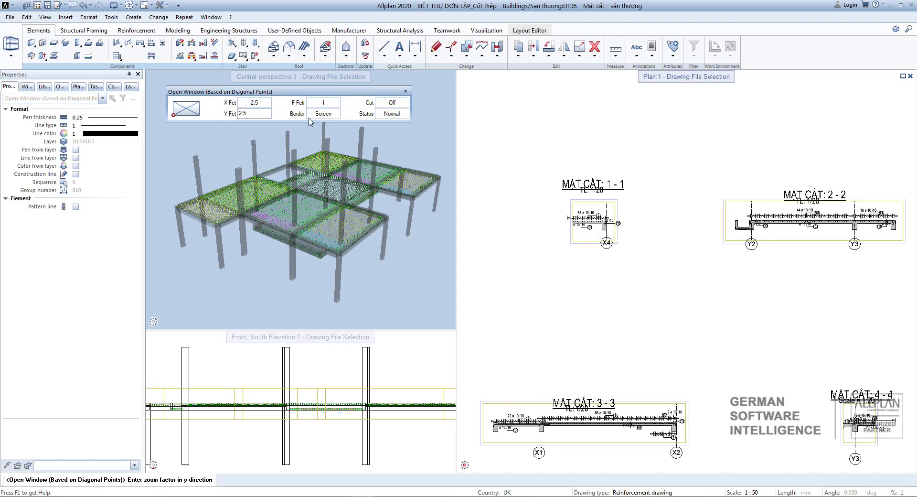
key(Return)
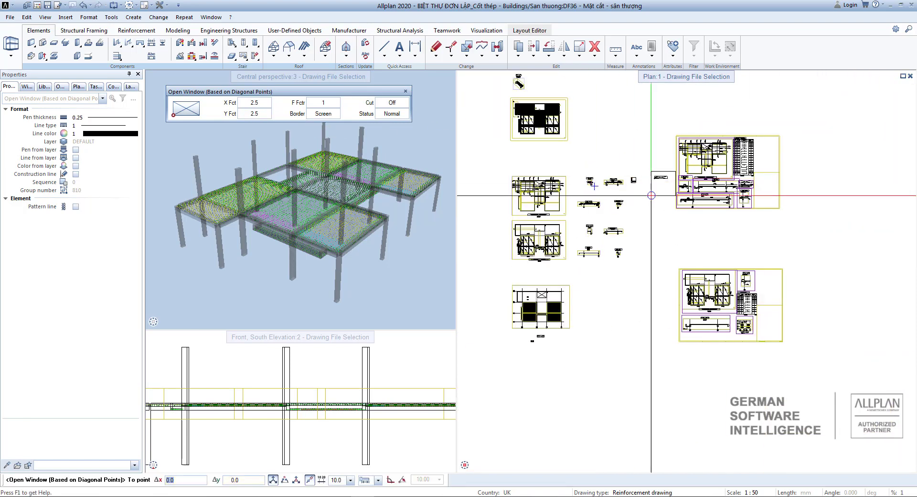
Zoom in on section MẶT CẮT 1-1 and bring up the Change > Views, Sections, Details > Detailing commands.
click(651, 191)
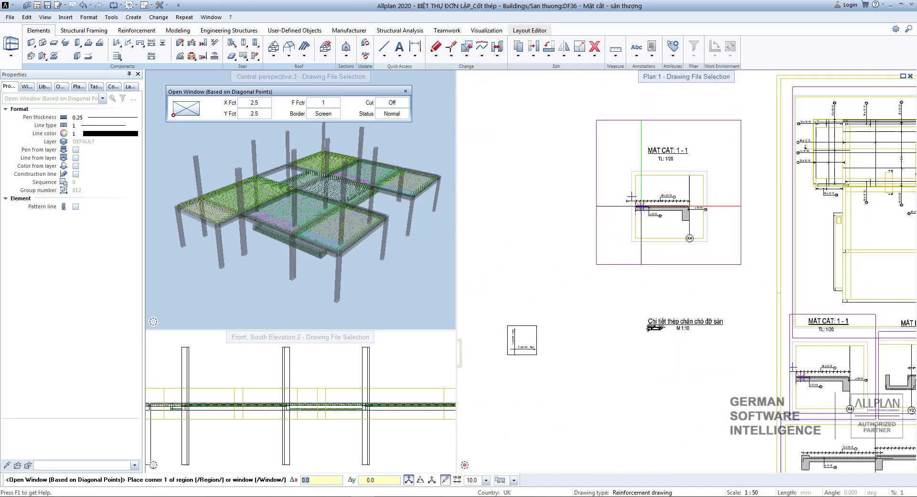
key(Escape)
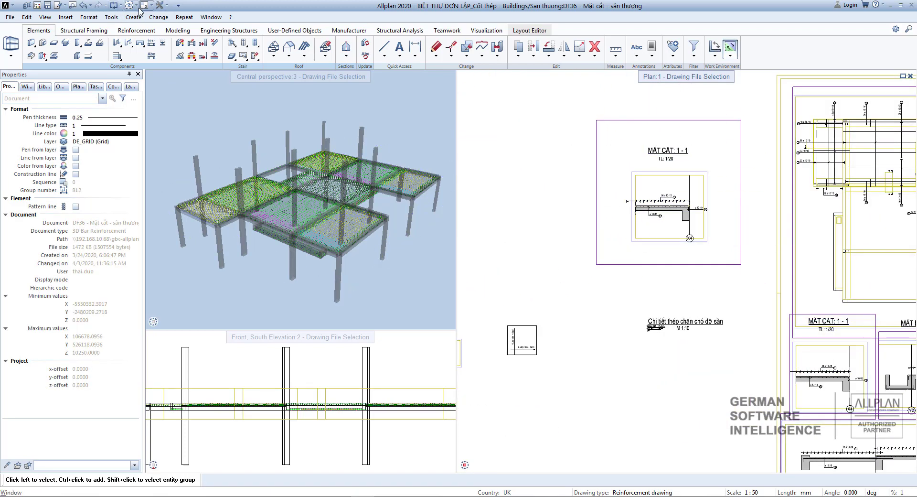
click(158, 17)
mouse_move(191, 134)
mouse_move(267, 156)
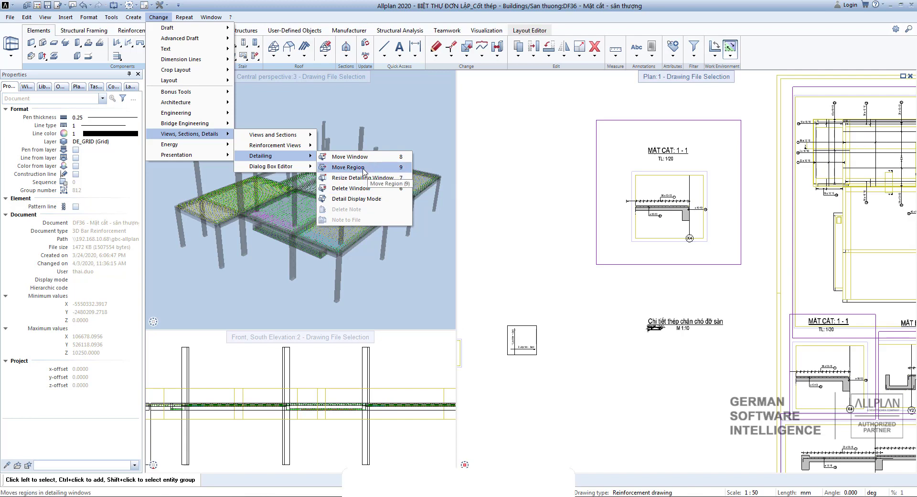
Resize the MẶT CẮT 1-1 detailing window by setting a new corner.
click(354, 178)
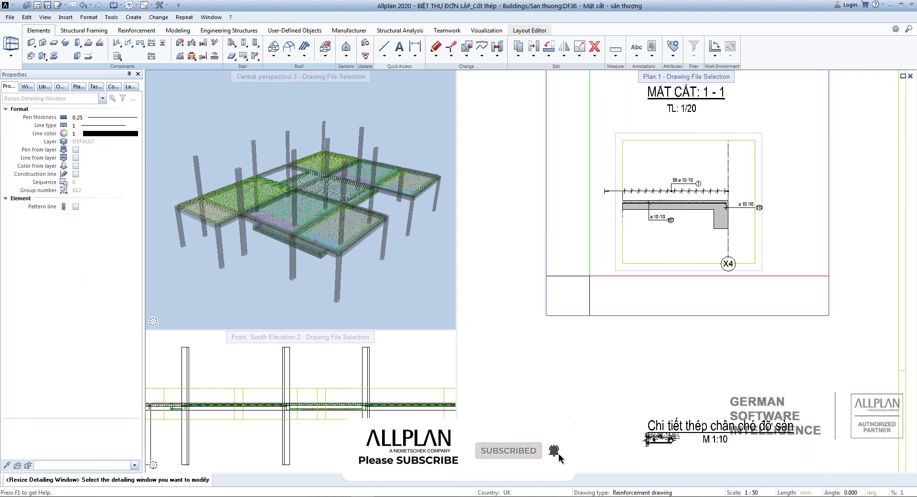
click(598, 277)
scroll(609, 266, down, 4)
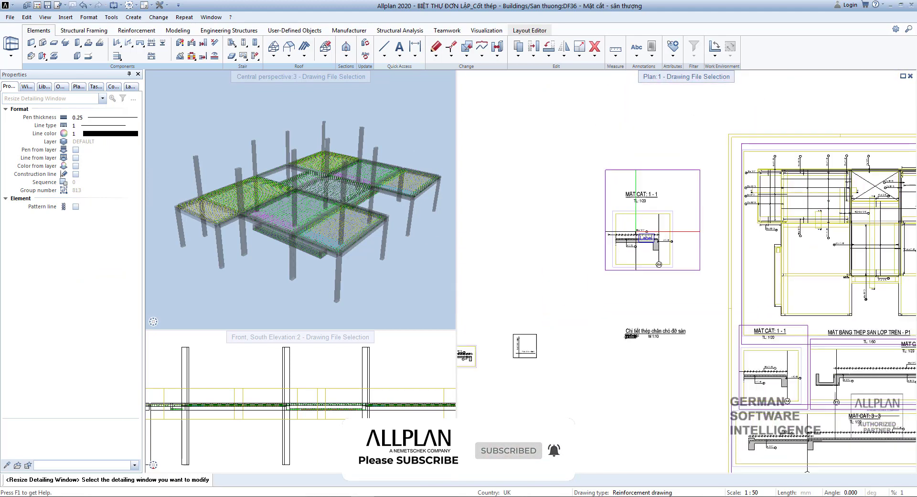
scroll(672, 181, up, 1)
click(676, 188)
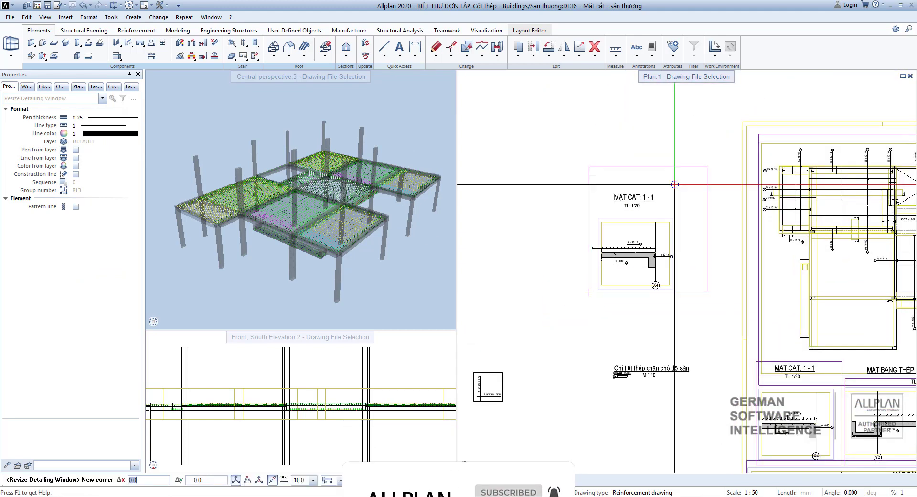
click(677, 188)
scroll(669, 210, down, 3)
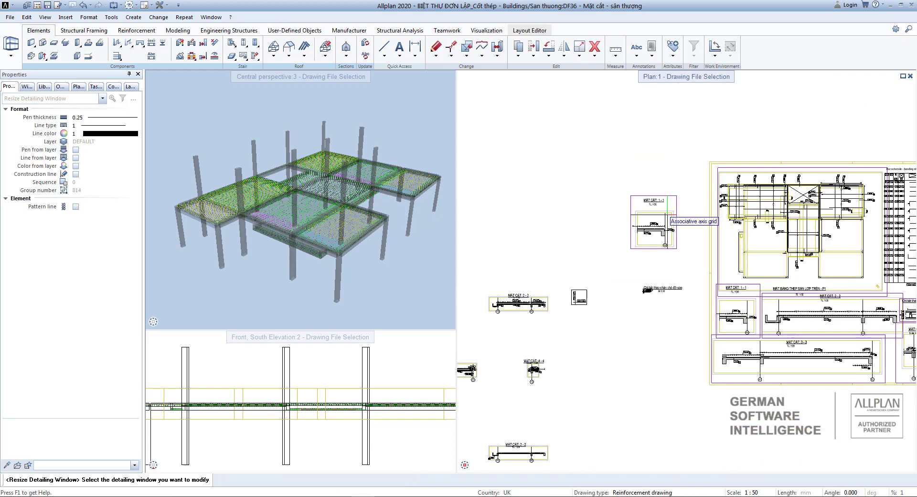
key(Escape)
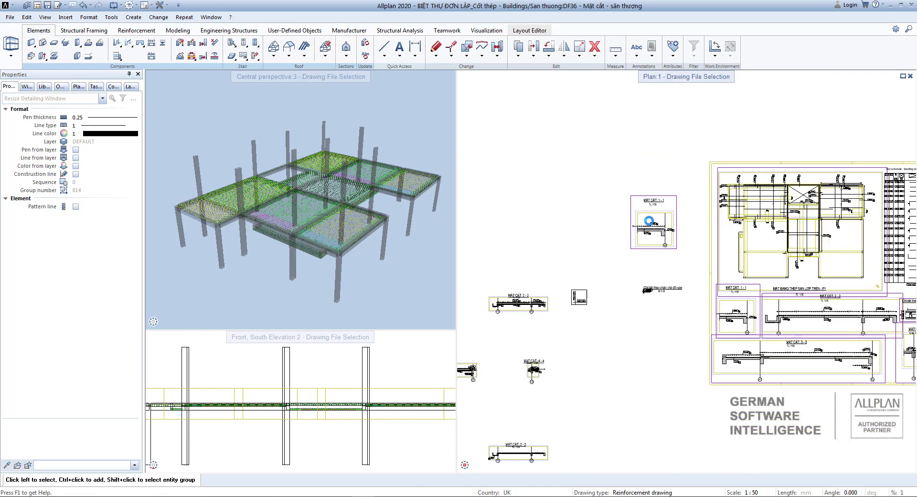
Move the MẶT CẮT 1-1 detailing window to a new position.
click(644, 248)
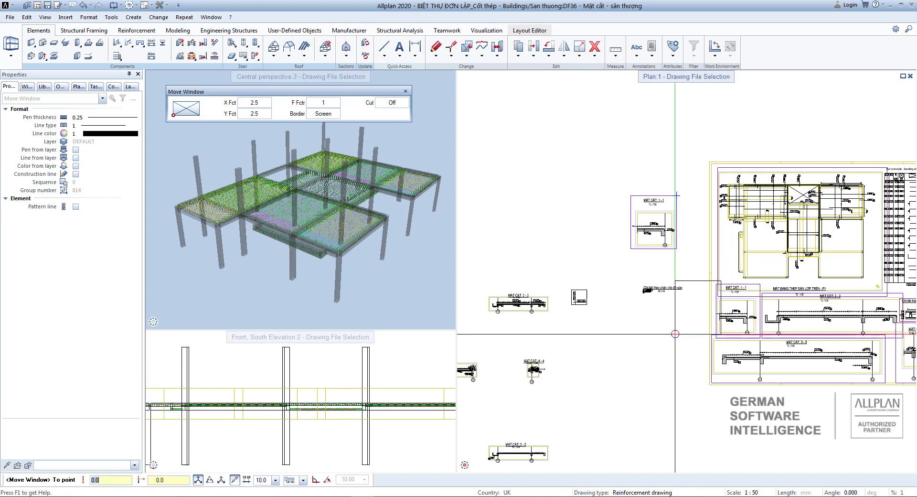
middle_drag(675, 334, 609, 255)
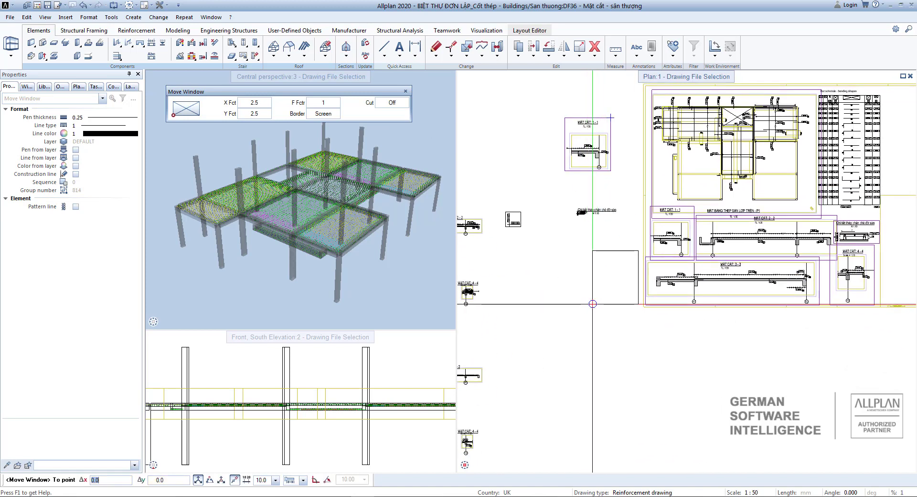
click(592, 303)
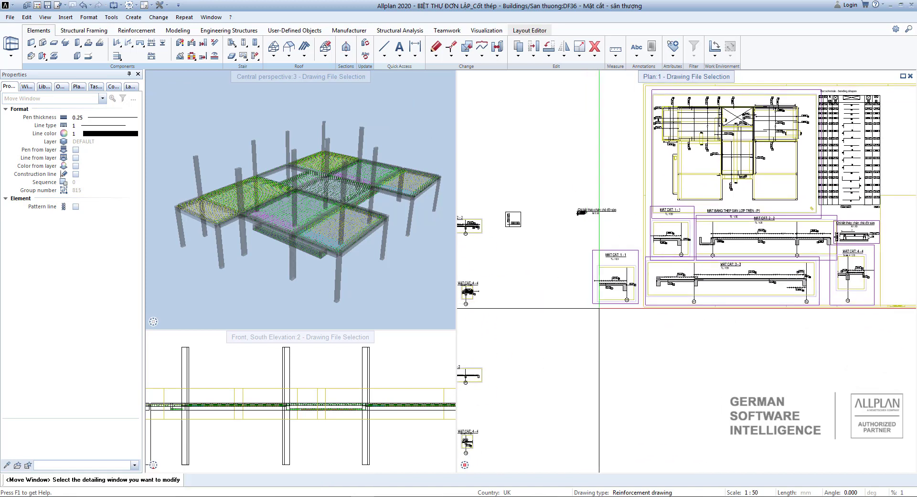
Delete the moved MẶT CẮT 1-1 detailing window and pan back over the drawing sheets.
key(Delete)
click(592, 270)
scroll(625, 276, down, 3)
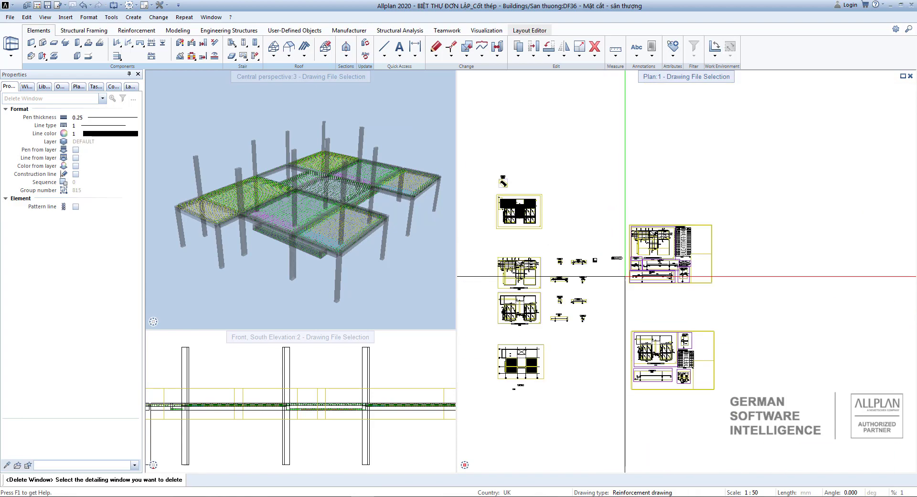
key(Escape)
scroll(612, 277, up, 6)
middle_drag(688, 244, 631, 259)
scroll(661, 193, down, 4)
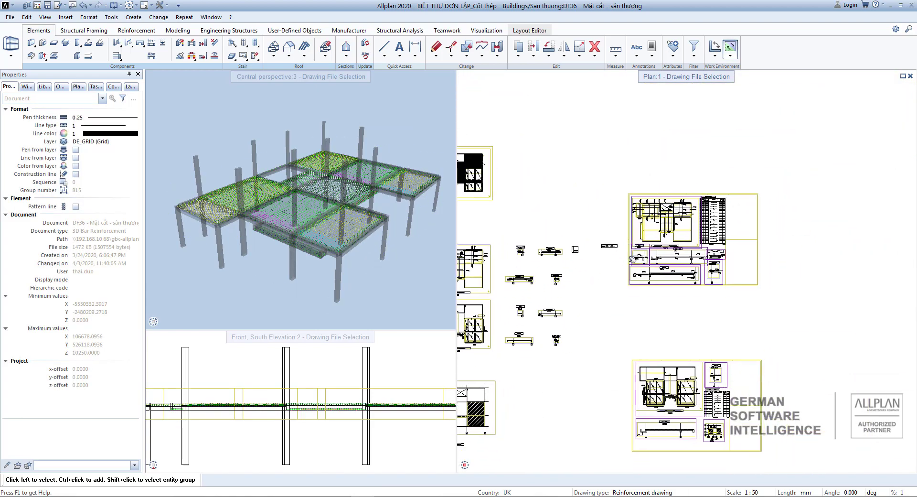
middle_drag(693, 273, 691, 213)
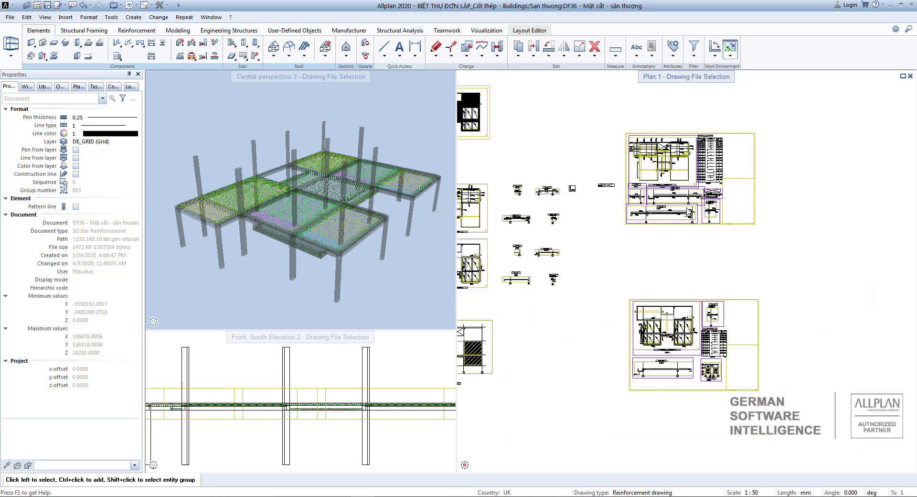
mouse_move(719, 366)
middle_down()
mouse_move(764, 305)
mouse_move(779, 355)
middle_up()
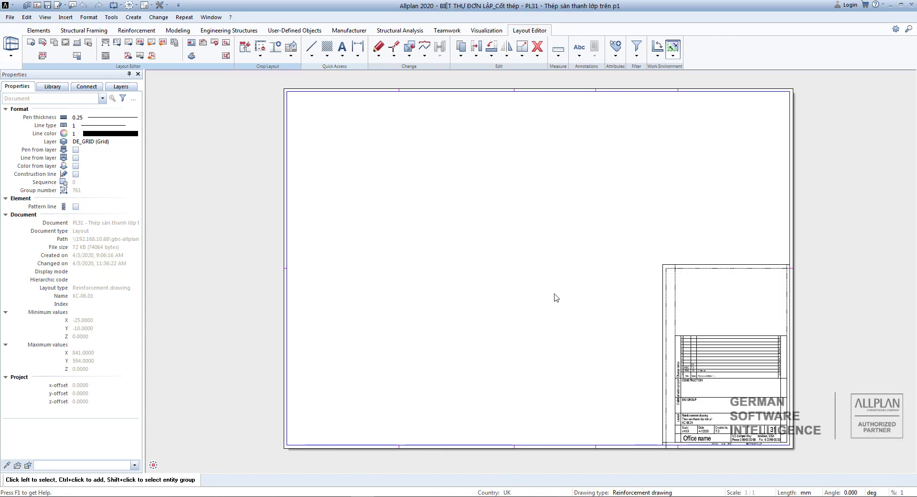
Pan layout PL31's empty A1 sheet with its title block into view.
mouse_move(555, 297)
middle_down()
mouse_move(548, 317)
mouse_move(555, 295)
middle_up()
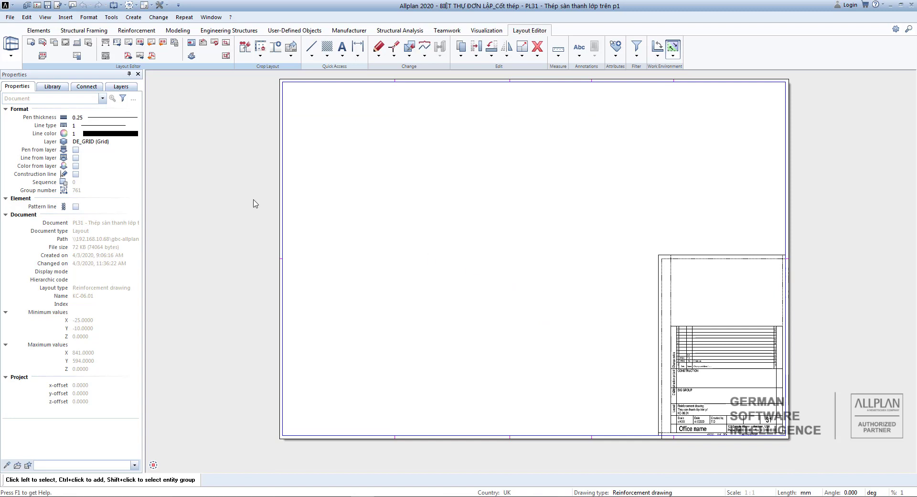
Pick drawing file 36 'Mặt cắt - sân thượng' as the new layout element.
click(43, 45)
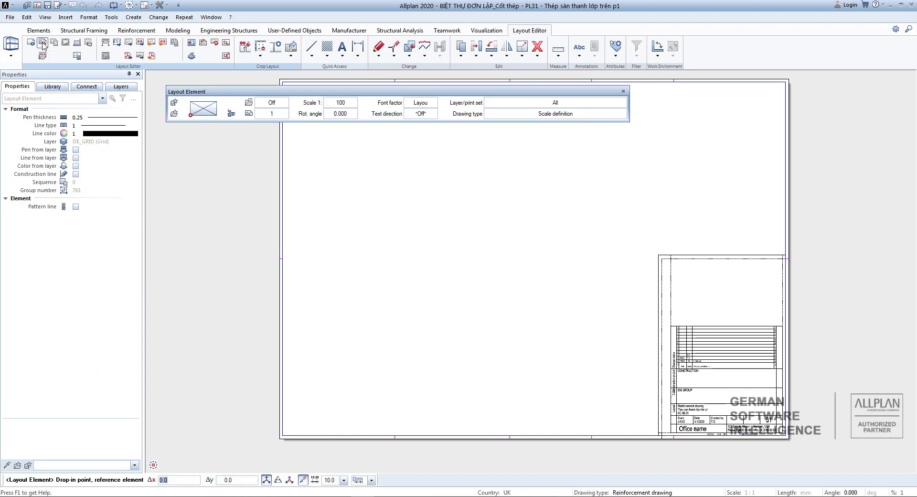
click(249, 114)
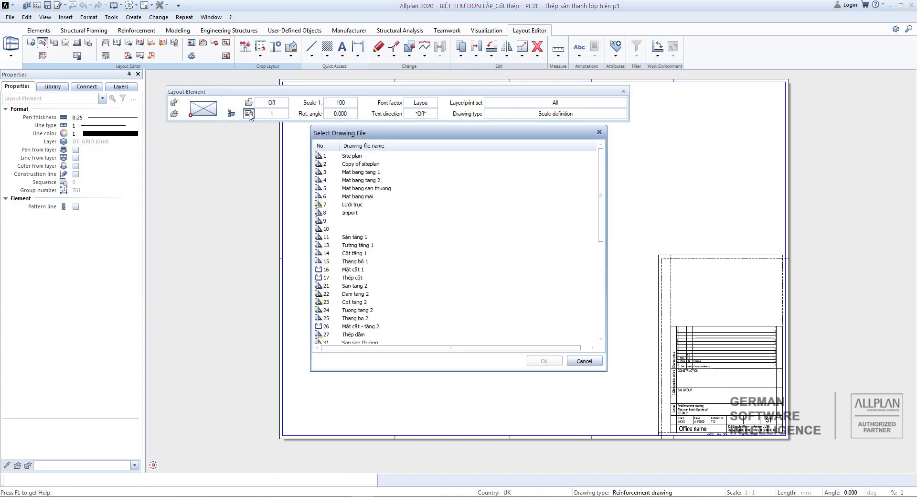
scroll(378, 249, down, 7)
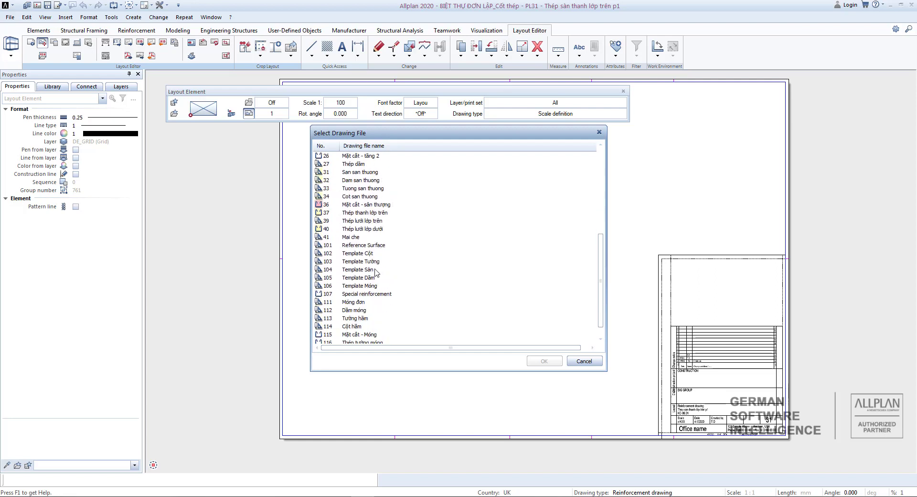
click(342, 205)
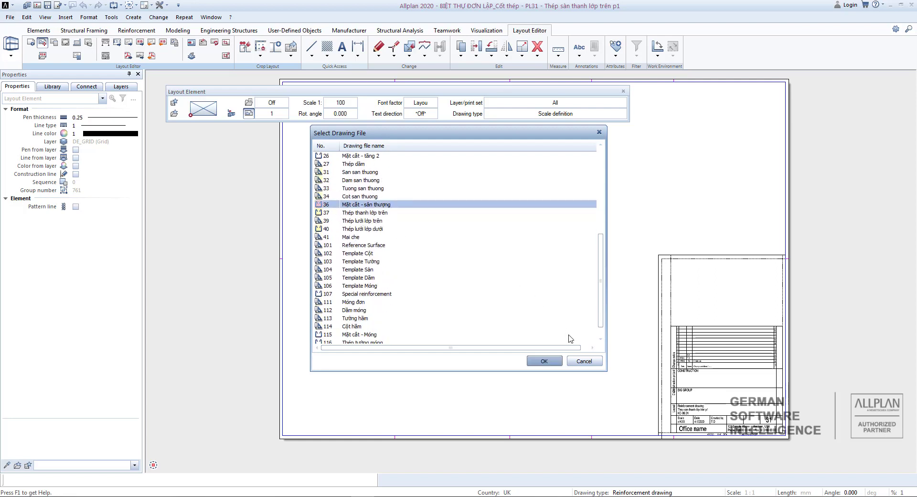
click(544, 361)
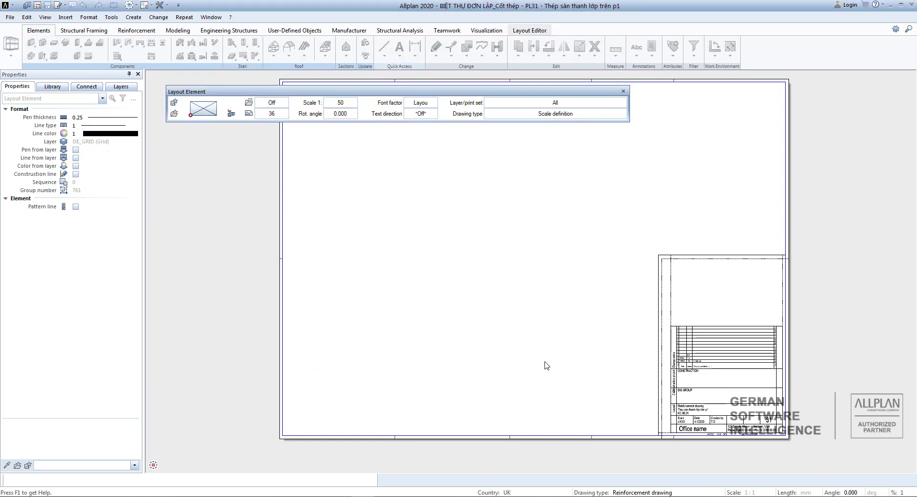
scroll(491, 348, down, 7)
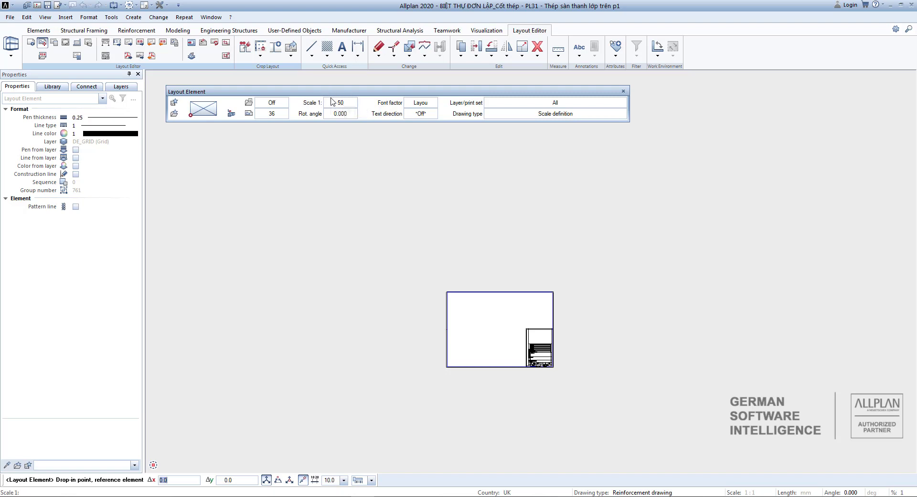
Set the layout element's drawing type to Reinforcement drawing at scale 1:50.
click(581, 115)
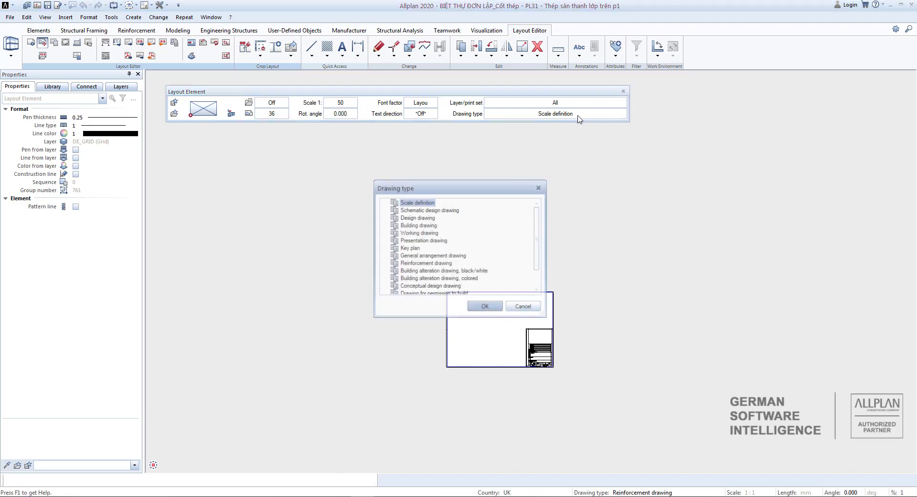
double_click(425, 263)
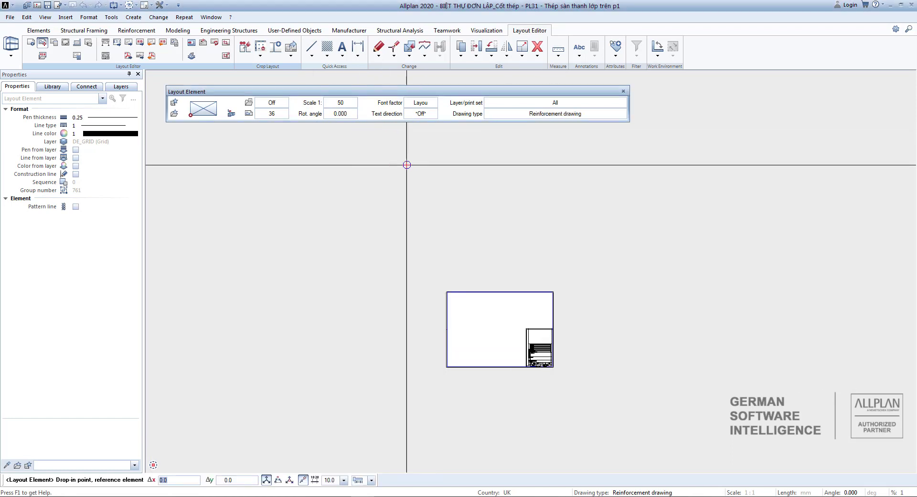
scroll(492, 210, down, 4)
Place drawing file 36 on layout PL31, end placement, and zoom to the placed element.
click(520, 282)
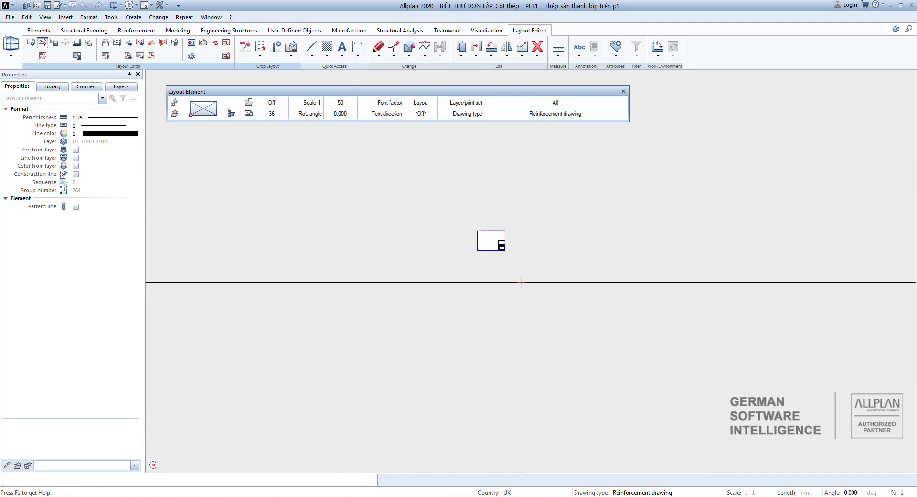
scroll(514, 302, down, 5)
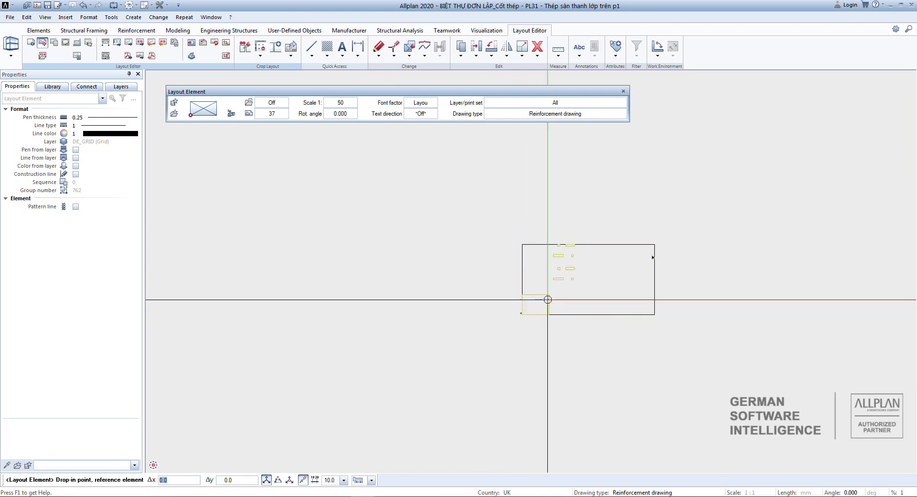
scroll(557, 282, up, 1)
key(Escape)
scroll(747, 237, up, 6)
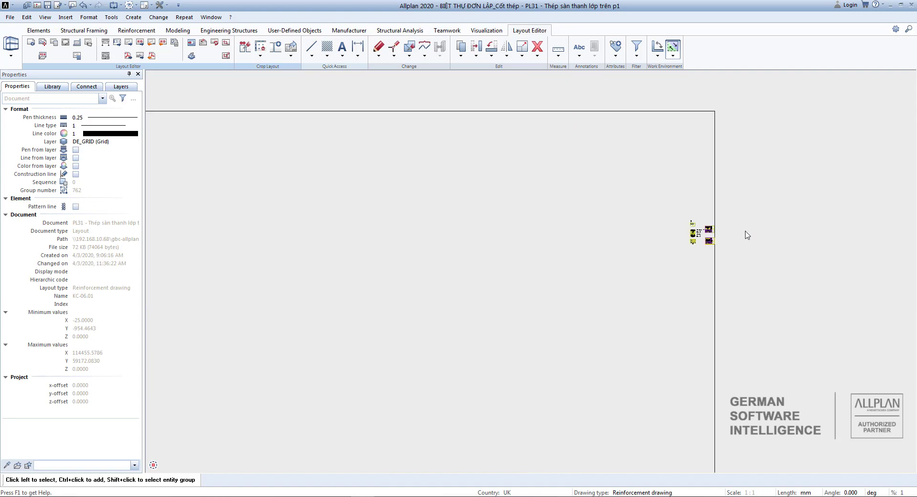
scroll(693, 234, up, 6)
scroll(729, 235, up, 7)
middle_drag(763, 243, 585, 247)
scroll(620, 243, down, 4)
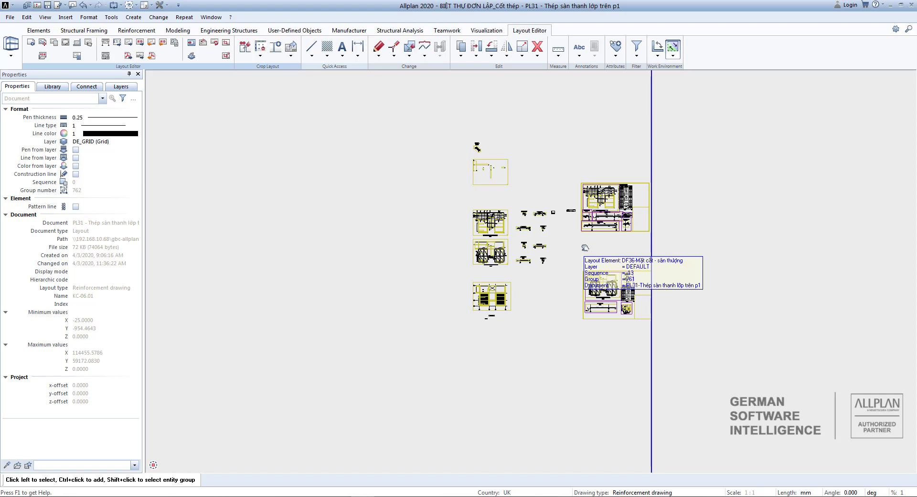
scroll(583, 249, down, 3)
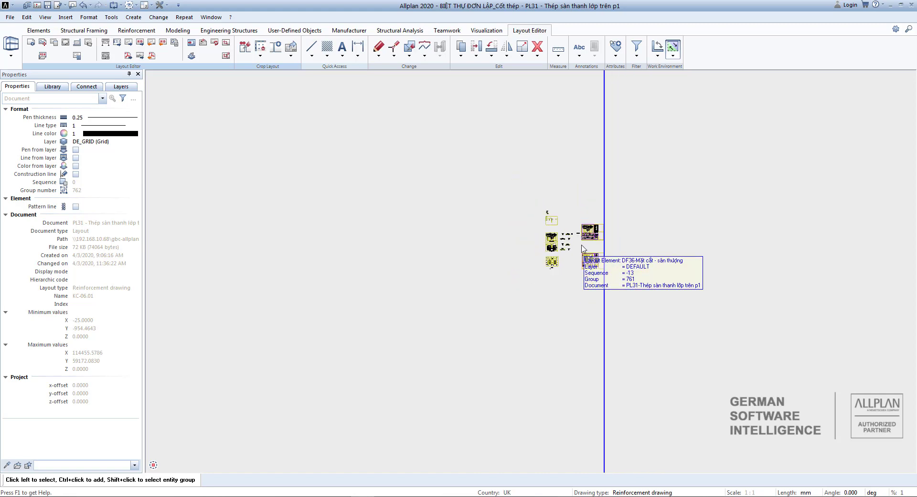
scroll(554, 258, up, 10)
Start a rectangular layout window and pick the drawing file 36 element to clip.
click(226, 42)
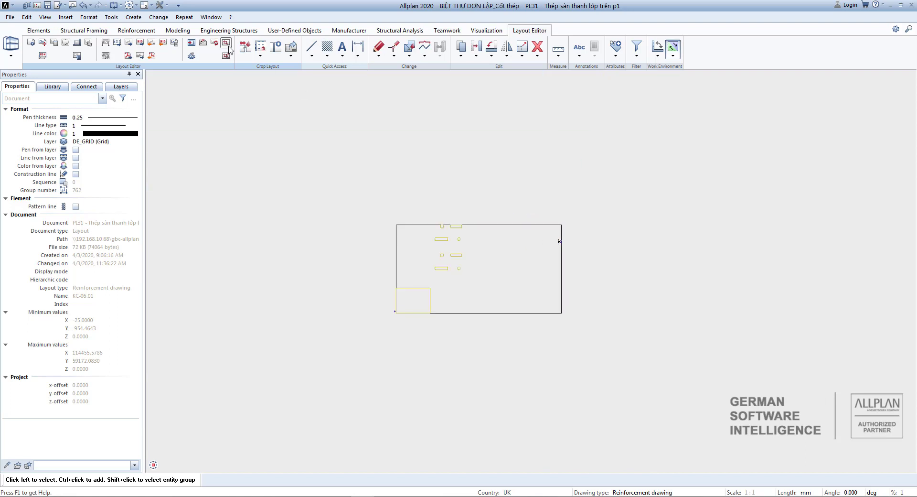
click(242, 72)
click(566, 210)
scroll(545, 211, down, 6)
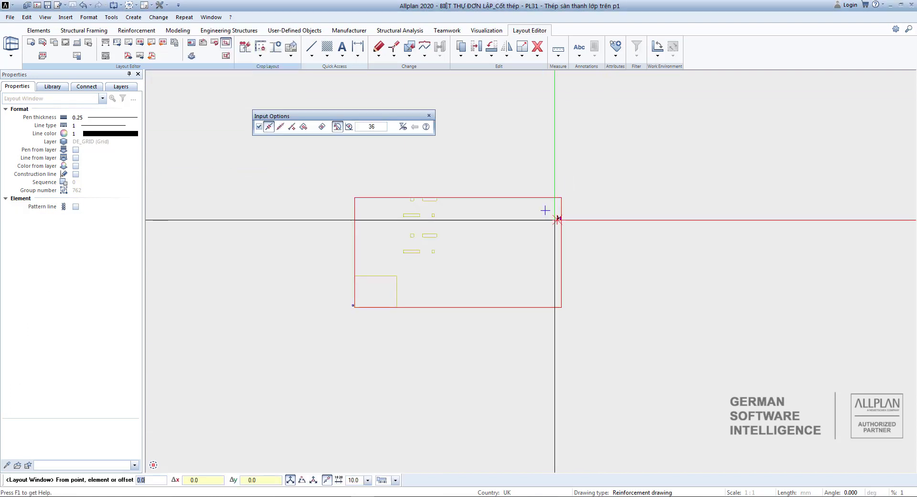
click(889, 465)
click(886, 451)
scroll(612, 186, up, 6)
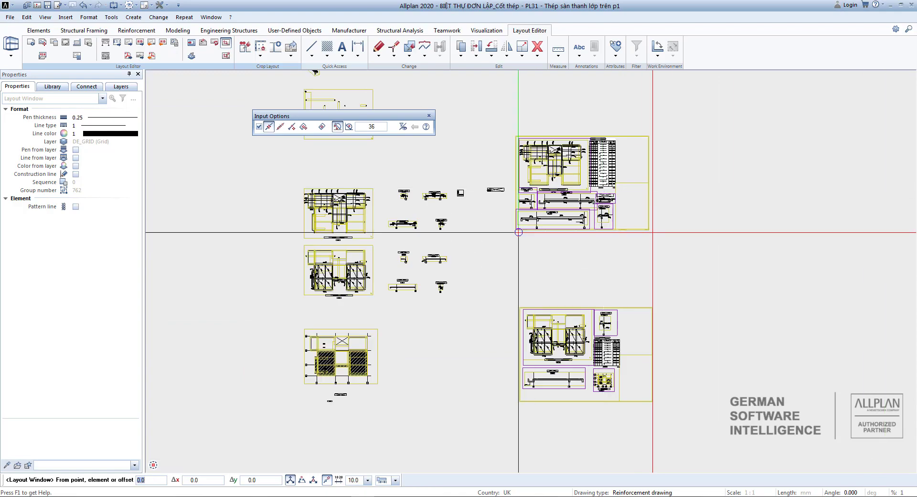
scroll(517, 231, up, 5)
scroll(510, 217, down, 1)
Draw the clipping rectangle around DF36's slab reinforcement plan and sections.
click(514, 227)
scroll(539, 231, down, 4)
scroll(638, 136, up, 2)
scroll(654, 130, up, 3)
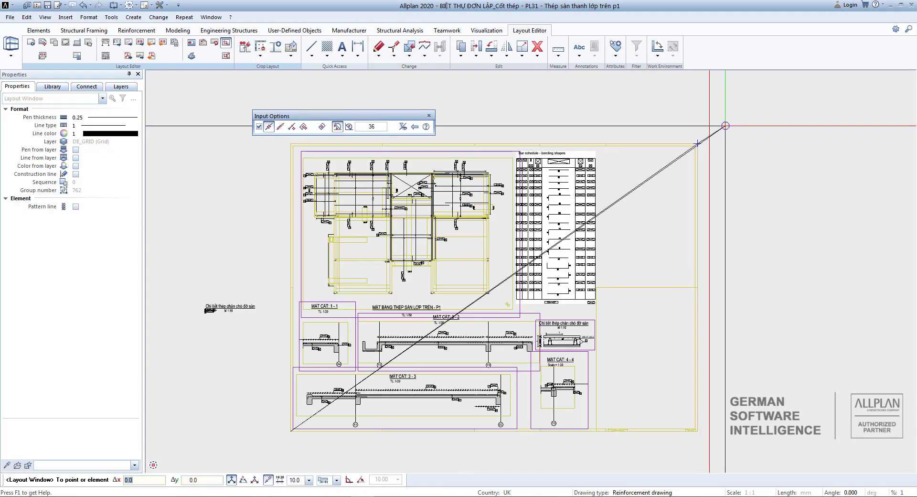
scroll(725, 127, down, 4)
click(714, 136)
key(Escape)
scroll(609, 155, down, 3)
scroll(633, 166, down, 1)
middle_drag(634, 166, 647, 206)
scroll(648, 203, down, 1)
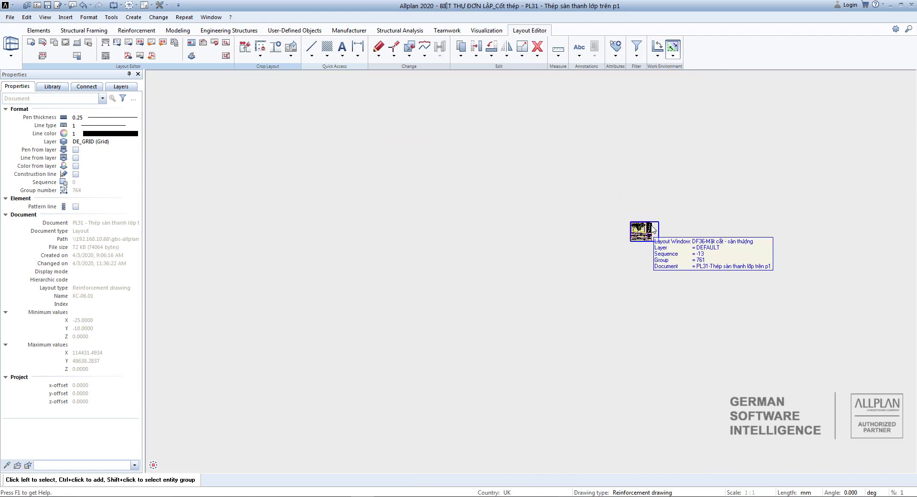
click(226, 56)
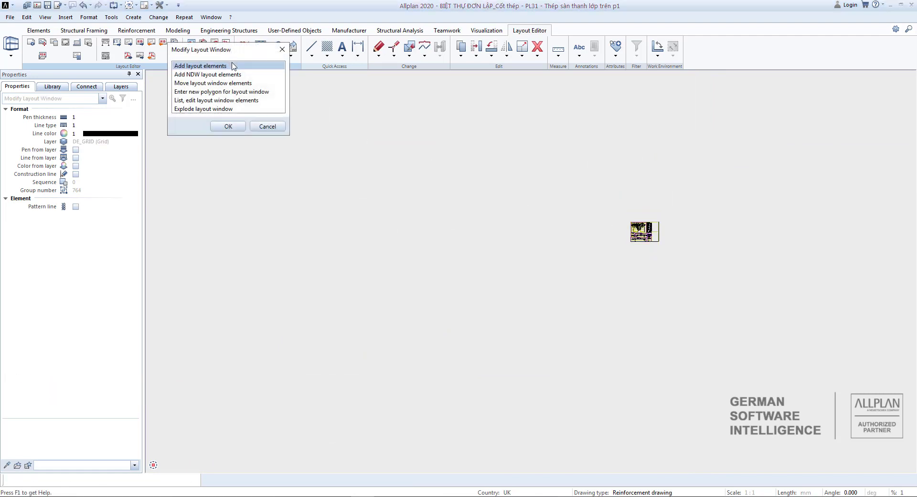
double_click(231, 93)
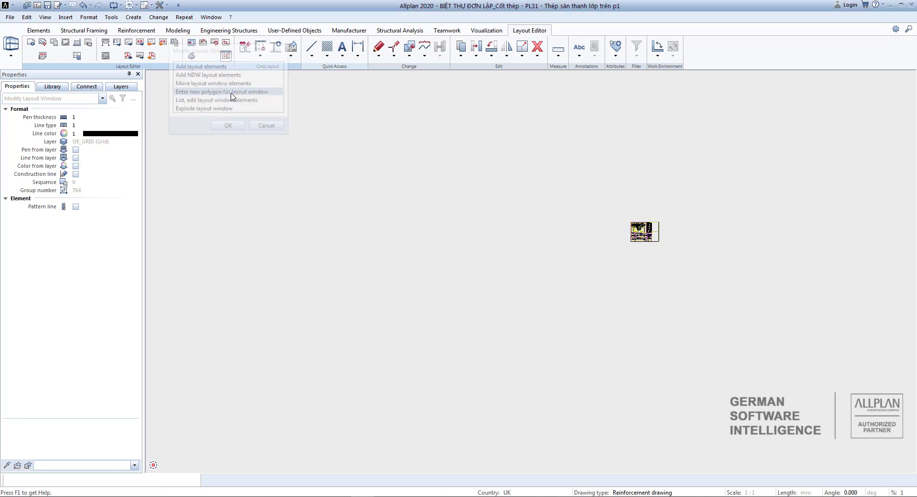
click(652, 233)
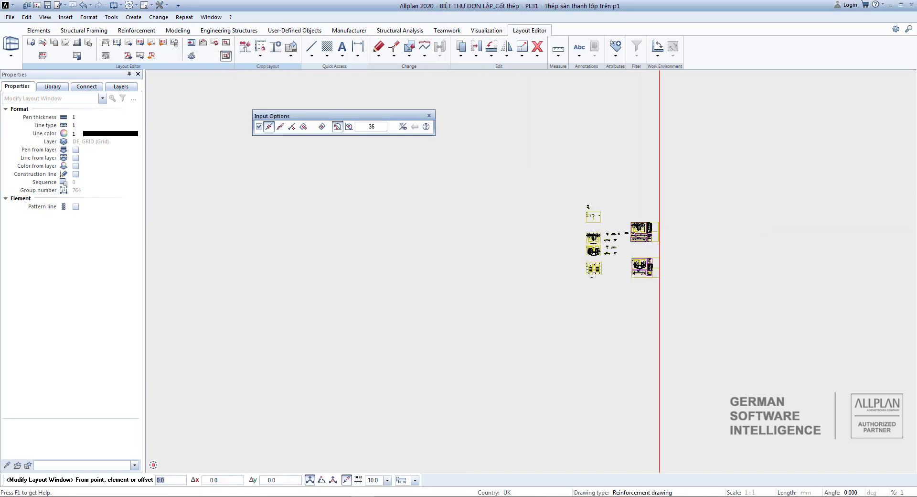
scroll(641, 241, up, 5)
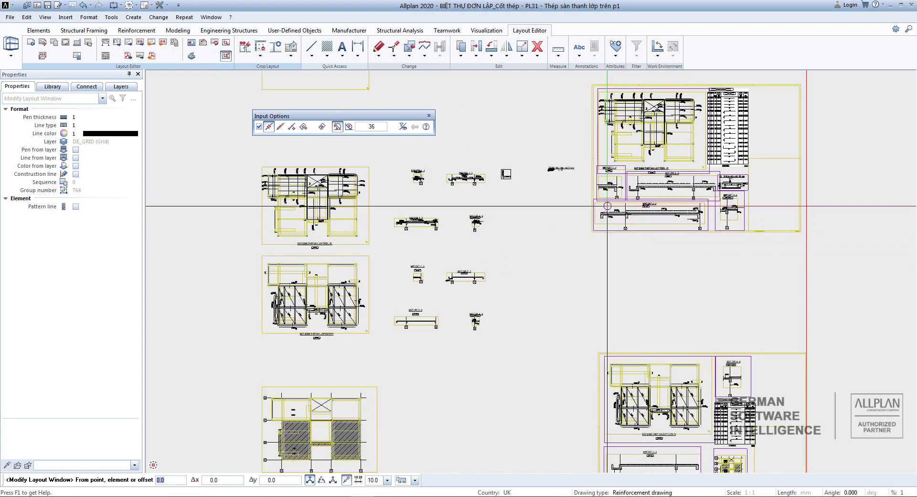
scroll(526, 341, down, 3)
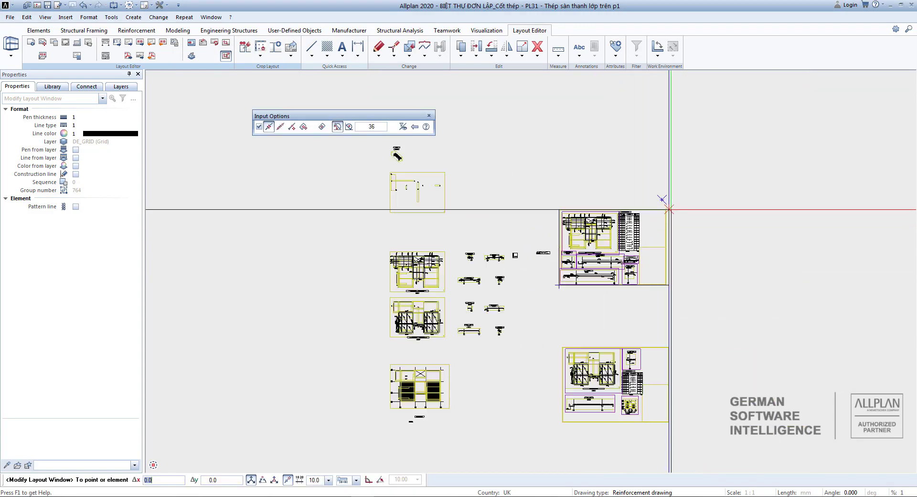
scroll(671, 209, up, 6)
click(653, 210)
scroll(674, 205, down, 8)
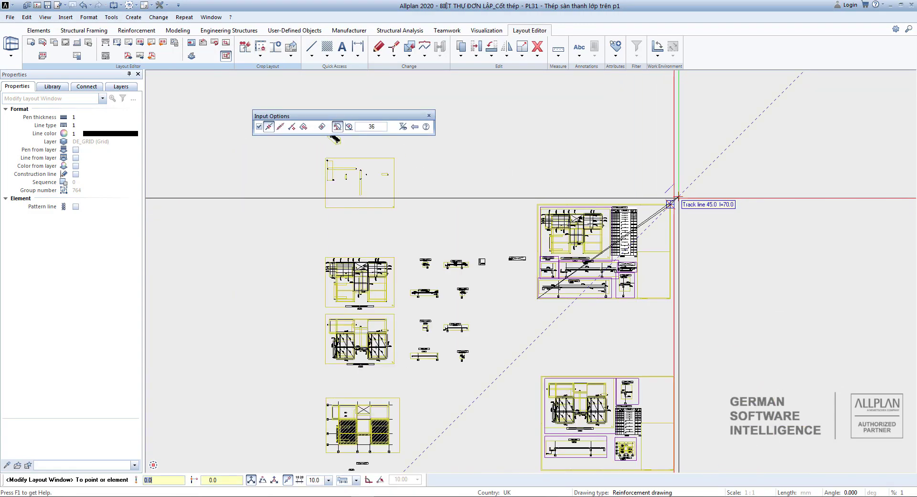
key(Escape)
key(Escape)
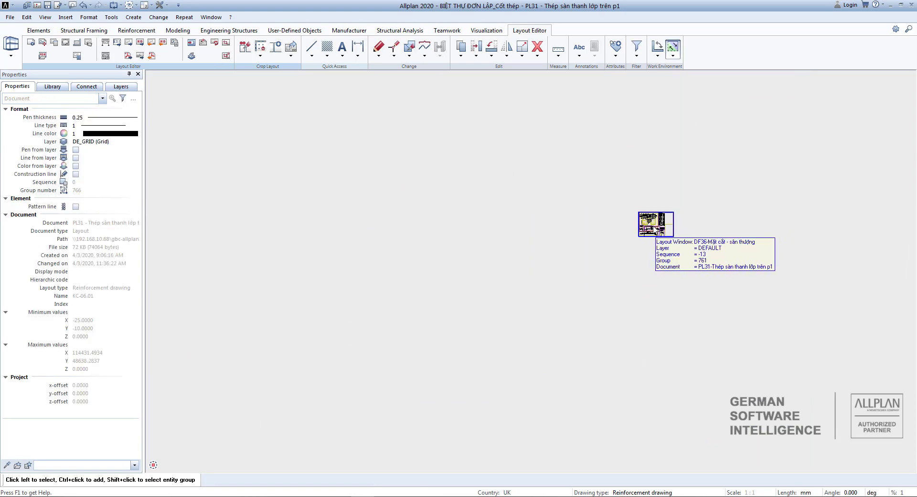
click(658, 227)
Move the clipped DF36 window from its corner to the matching corner of the title-block sheet.
key(m)
scroll(675, 240, up, 6)
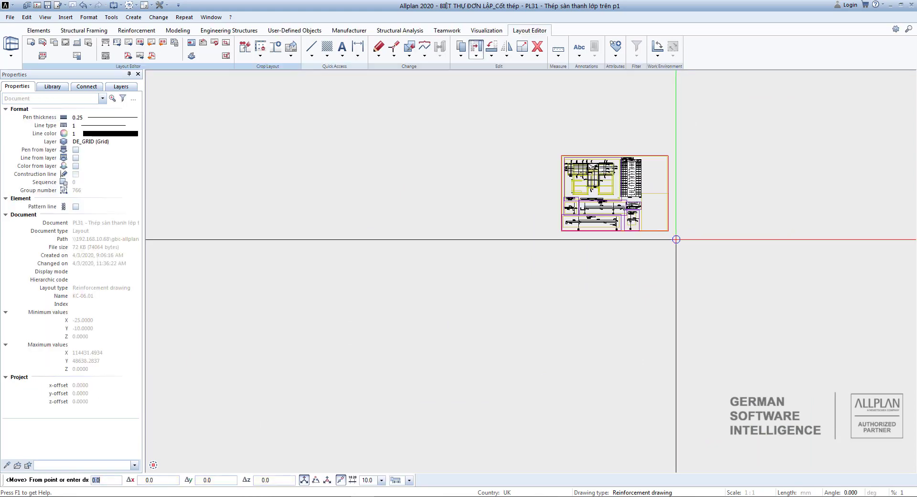
click(665, 231)
scroll(722, 210, down, 10)
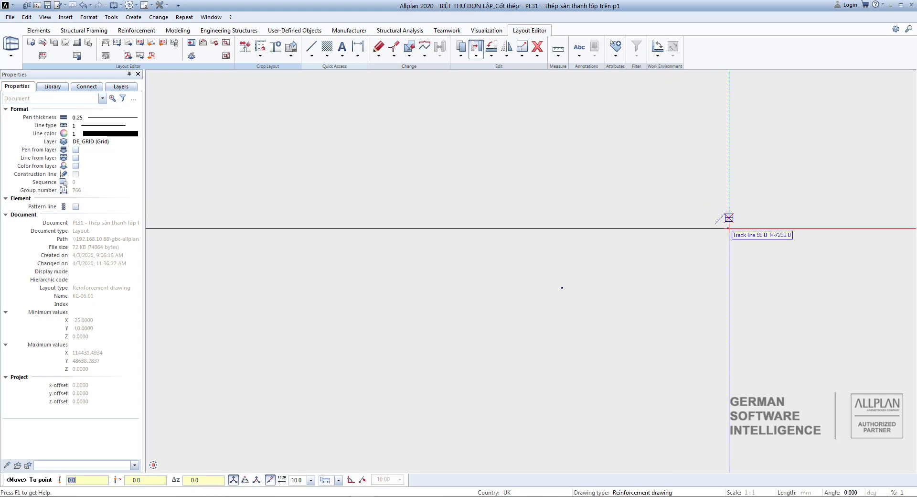
scroll(557, 293, up, 3)
scroll(557, 293, up, 6)
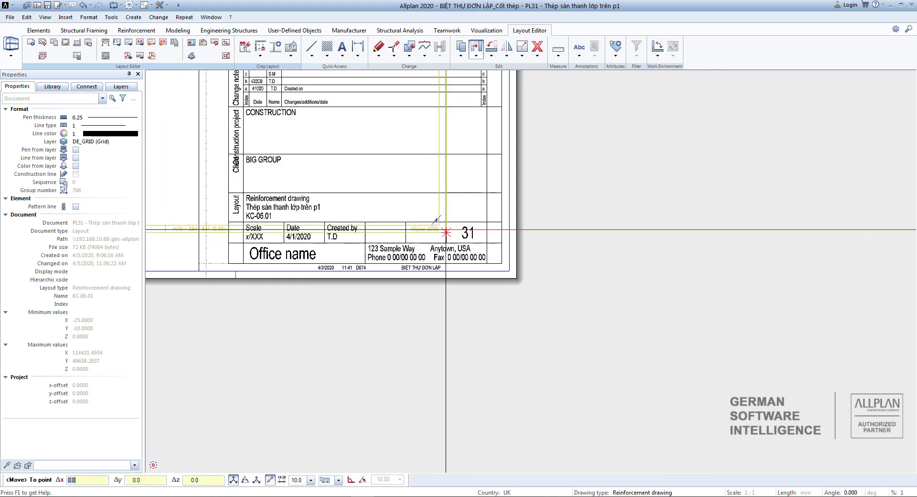
click(557, 288)
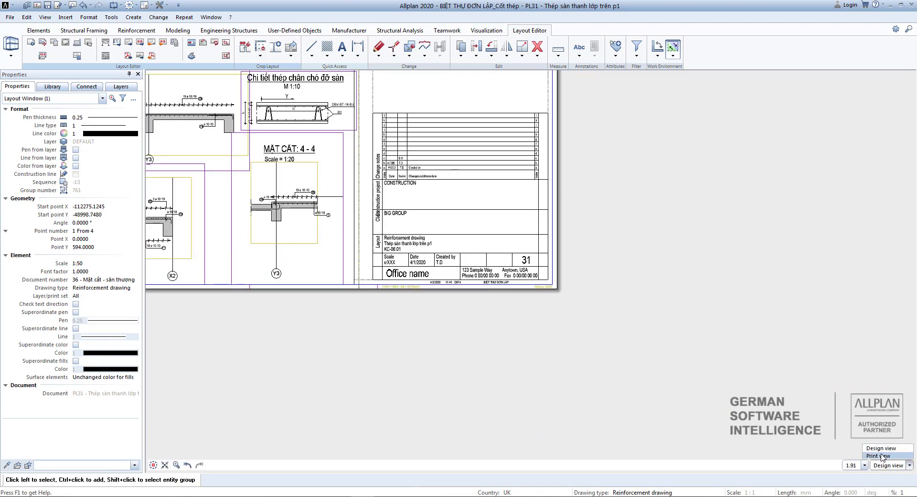
Switch to Print view and zoom to see the whole A1 sheet of PL31.
click(881, 455)
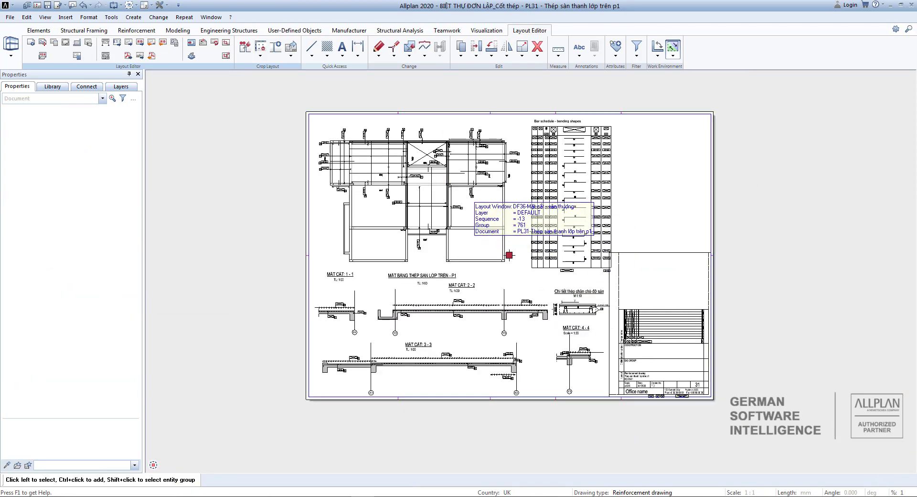
scroll(466, 202, up, 4)
scroll(466, 202, down, 2)
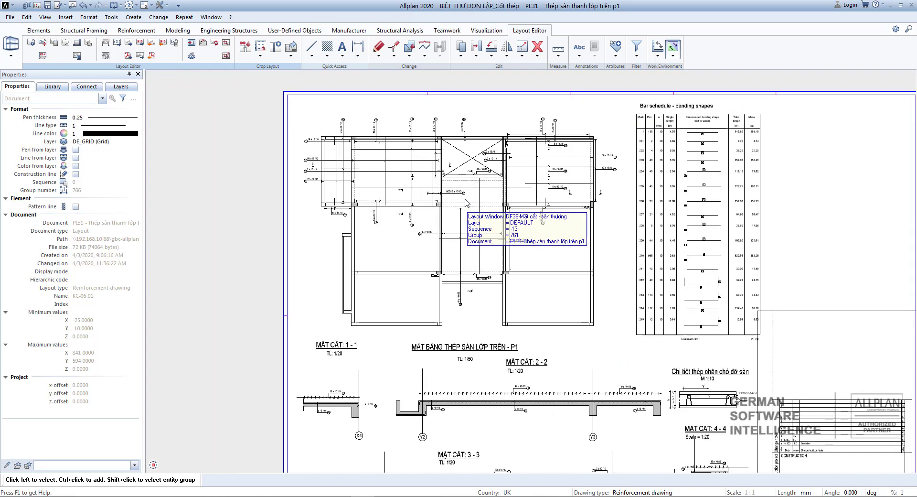
scroll(465, 202, down, 3)
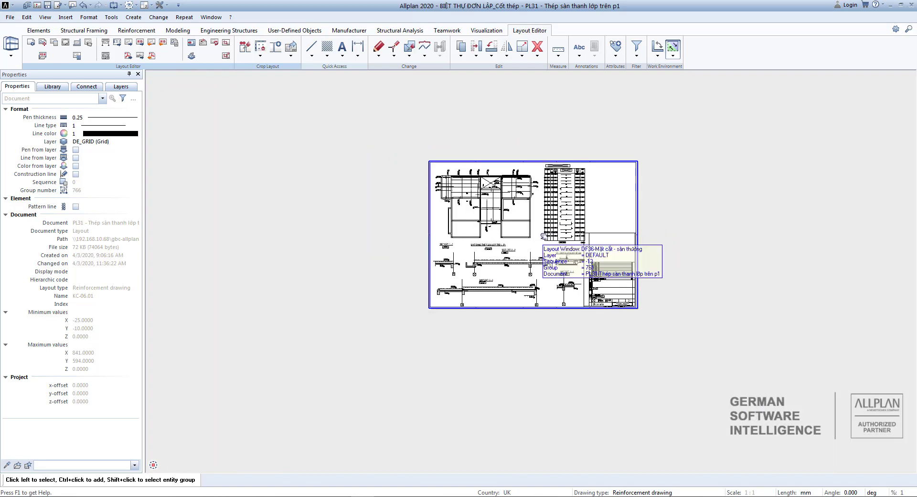
scroll(542, 232, up, 1)
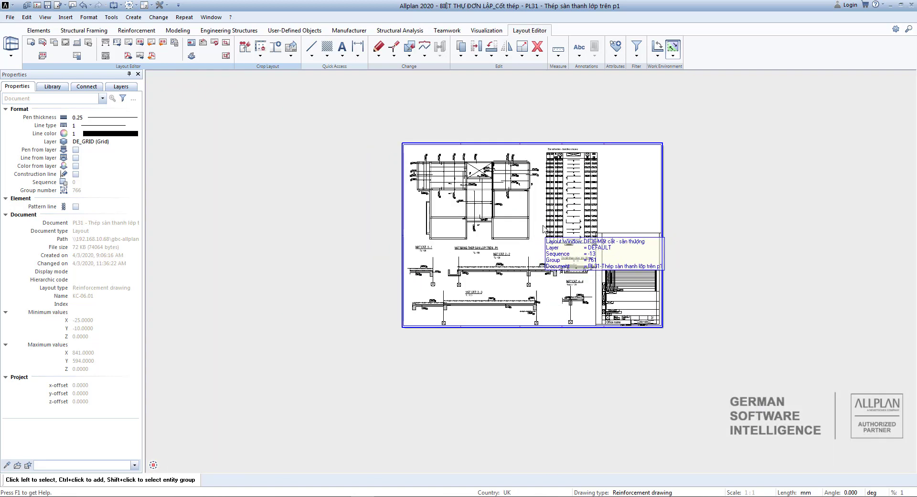